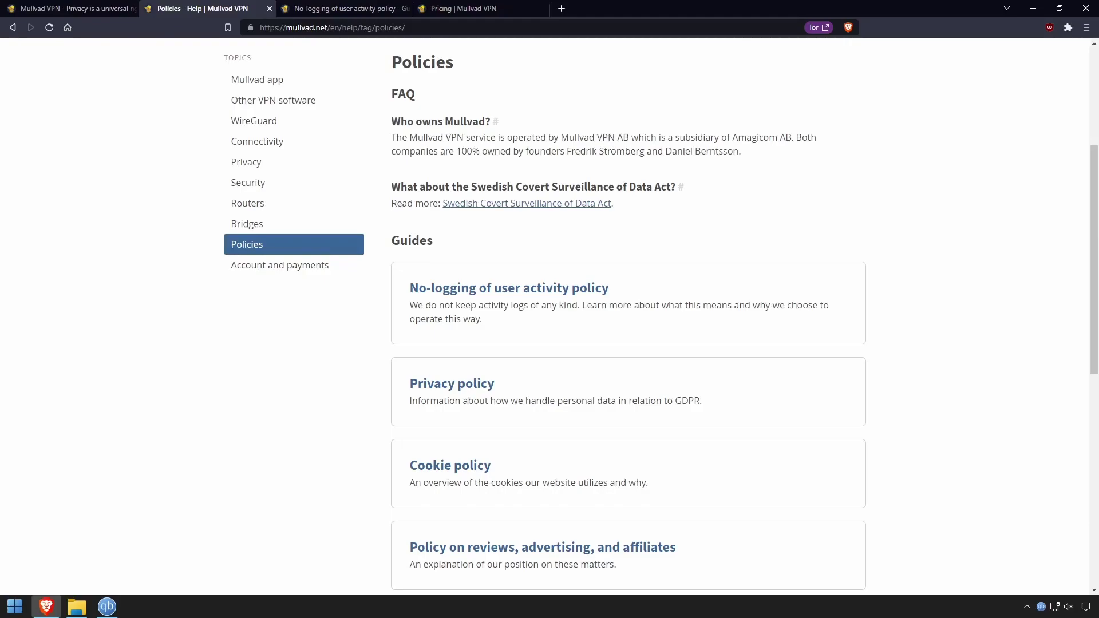
Switch back to the Mullvad VPN homepage tab.
{"action": "key", "text": "ctrl+shift+Tab"}
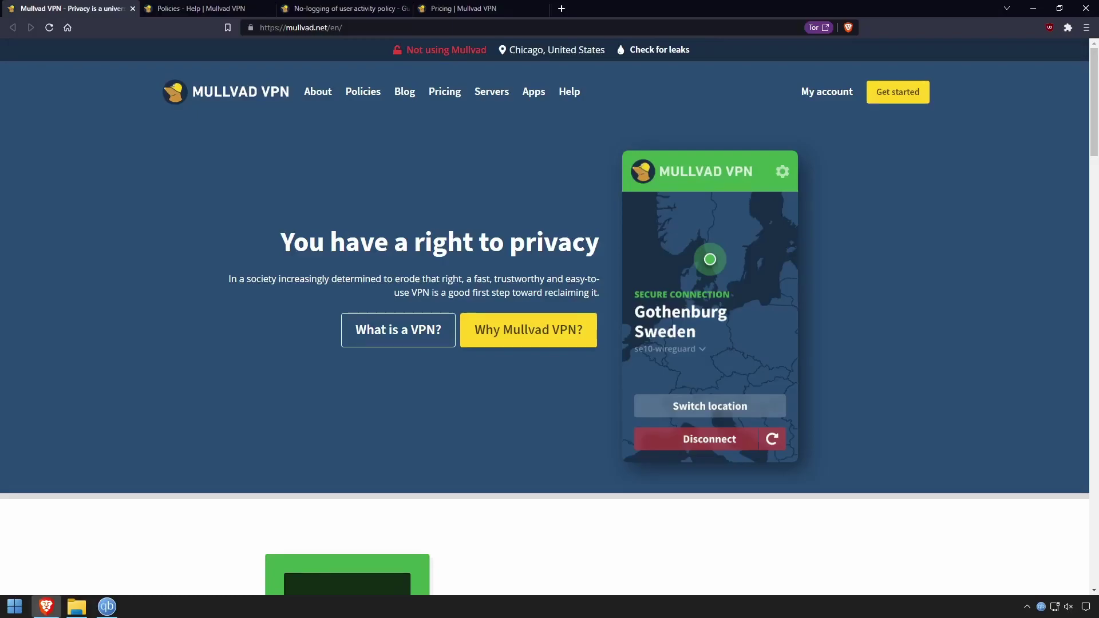
Generate a new Mullvad account number via My account, then go to the no-logging policy tab.
{"action": "left_click", "coordinate": [830, 103]}
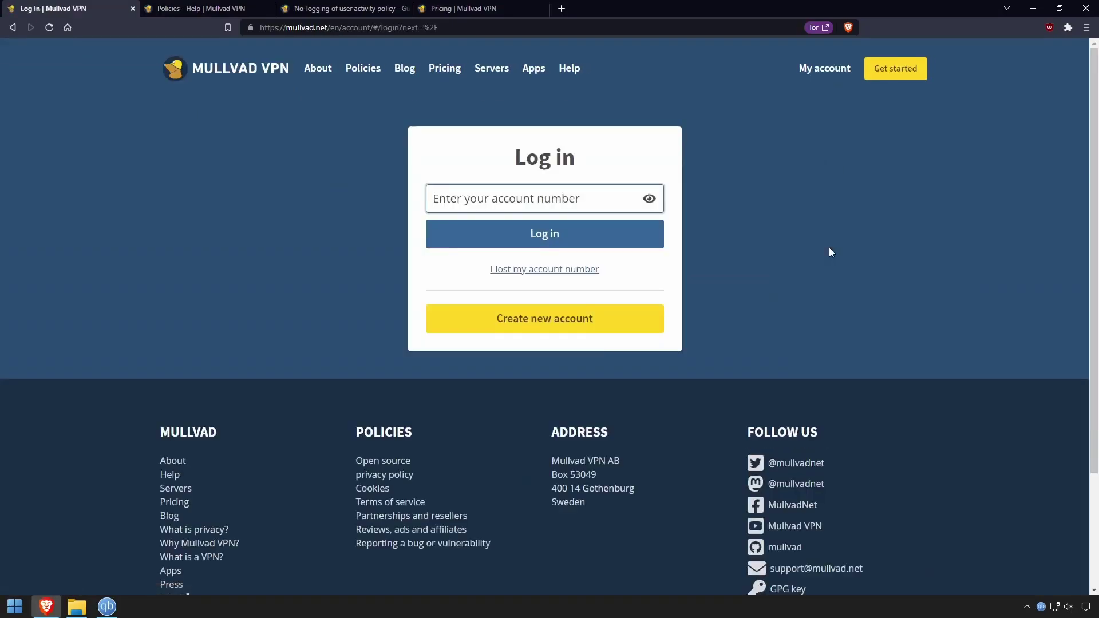
{"action": "left_click", "coordinate": [542, 316]}
{"action": "left_click", "coordinate": [428, 265]}
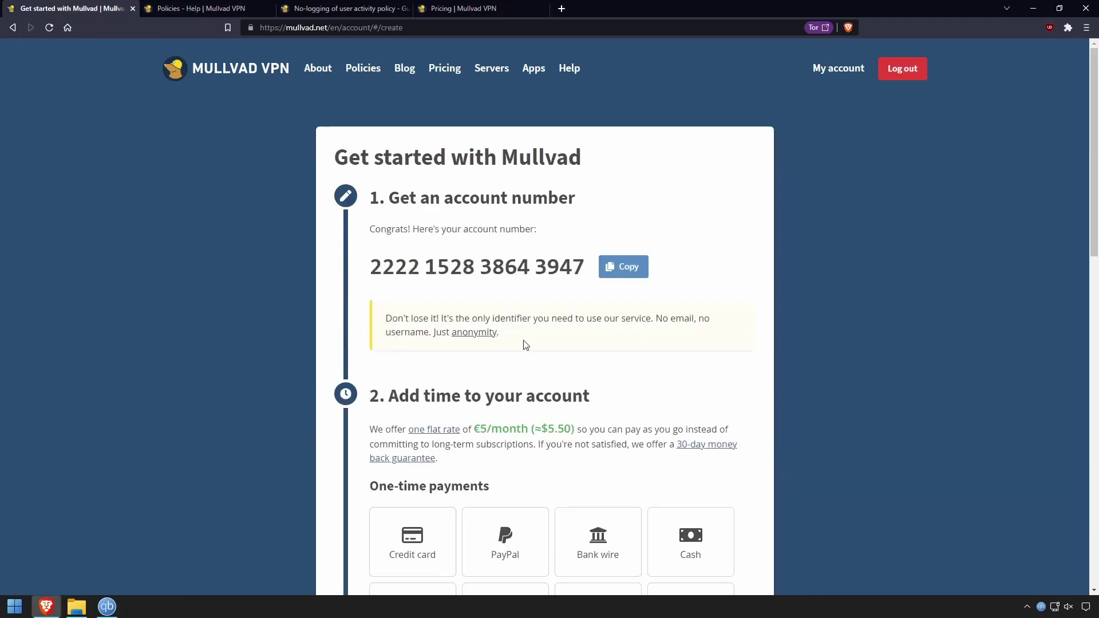
{"action": "key", "text": "ctrl+3"}
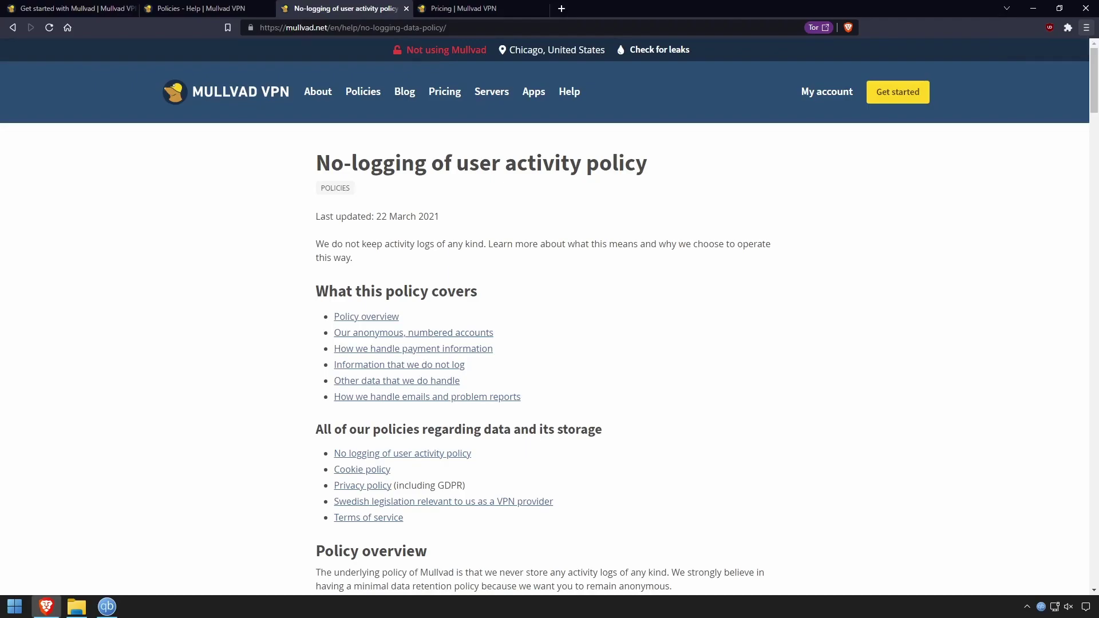
Read the no-logging policy, highlighting the list of things Mullvad doesn't log.
{"action": "left_click_drag", "start_coordinate": [1093, 71], "coordinate": [1089, 368]}
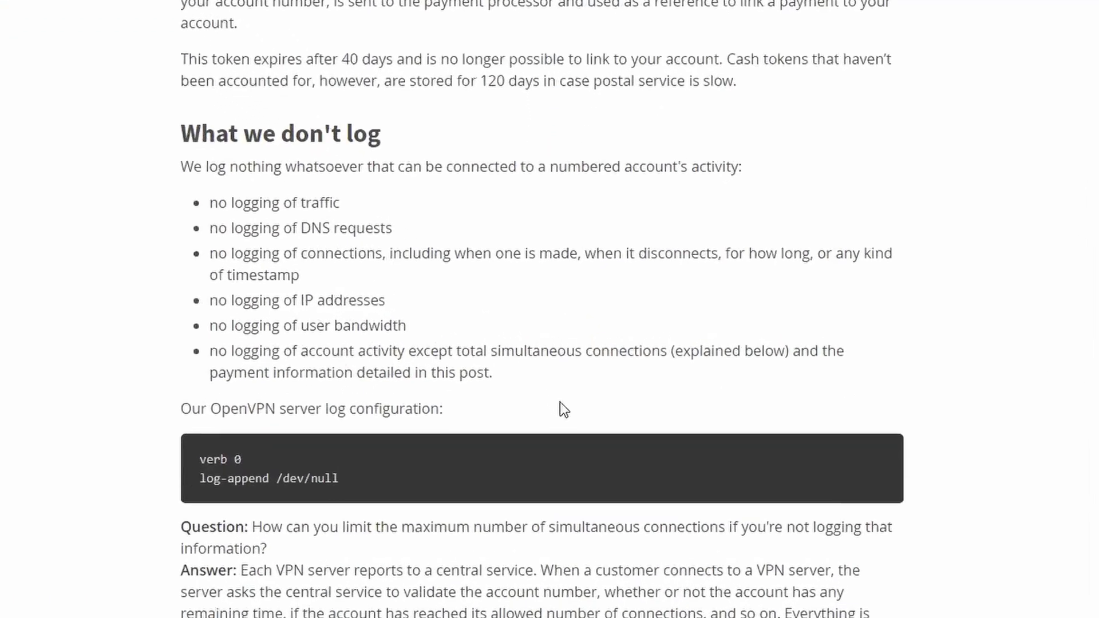
{"action": "left_click_drag", "start_coordinate": [557, 364], "coordinate": [324, 235]}
{"action": "left_click", "coordinate": [66, 177]}
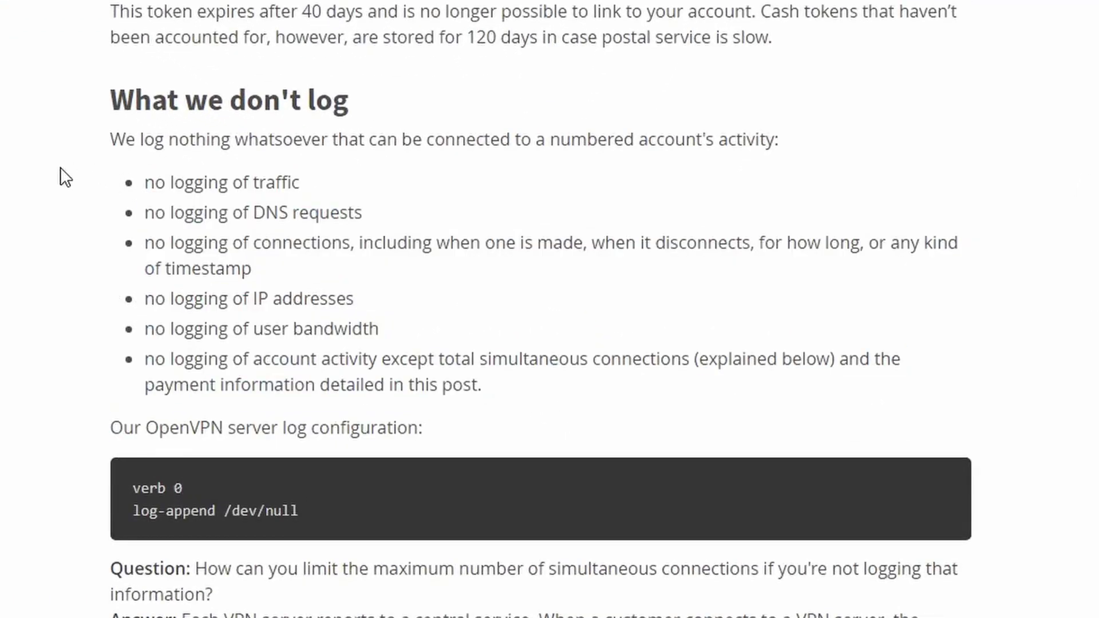
Read the reviews, advertising, and affiliates policy, then return to the Get started page.
{"action": "key", "text": "ctrl+shift+Tab"}
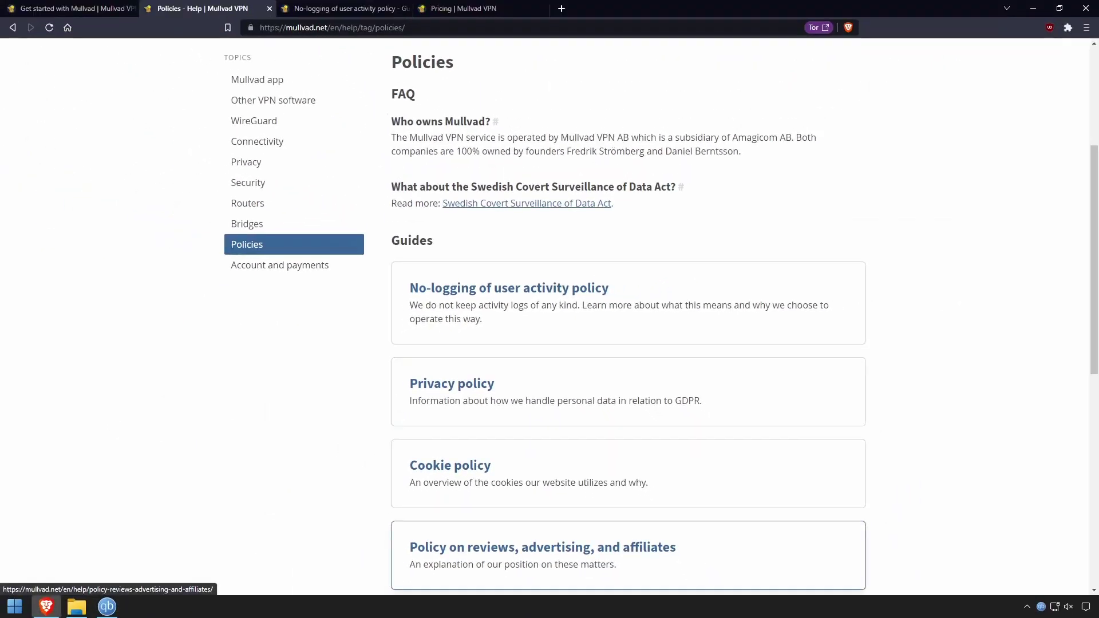
{"action": "left_click", "coordinate": [753, 554]}
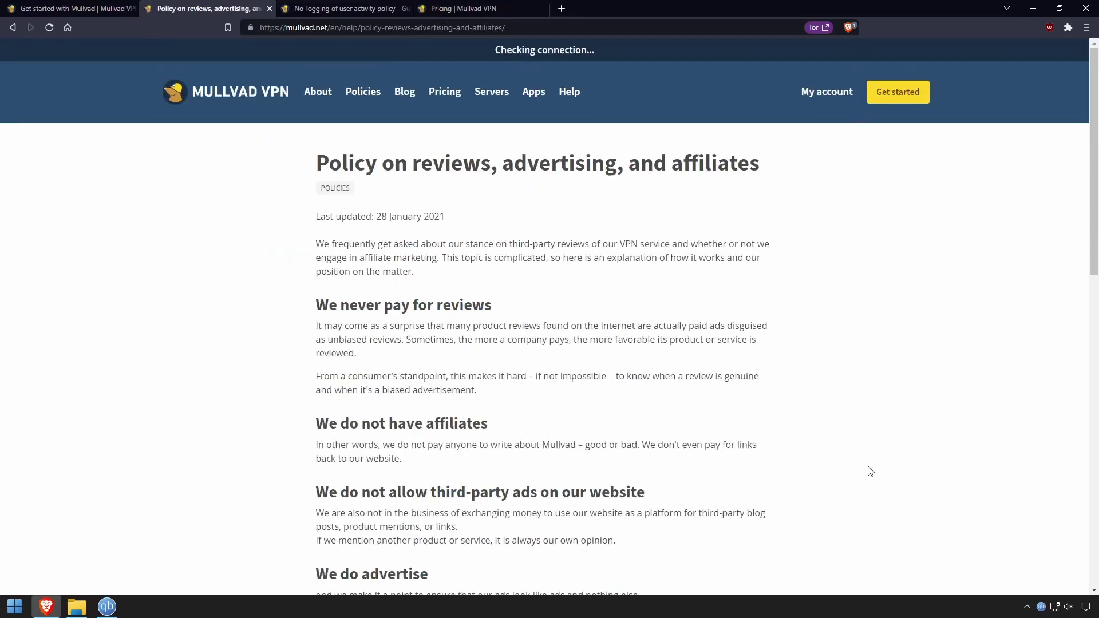
{"action": "scroll", "coordinate": [927, 304], "scroll_direction": "down", "scroll_amount": 3}
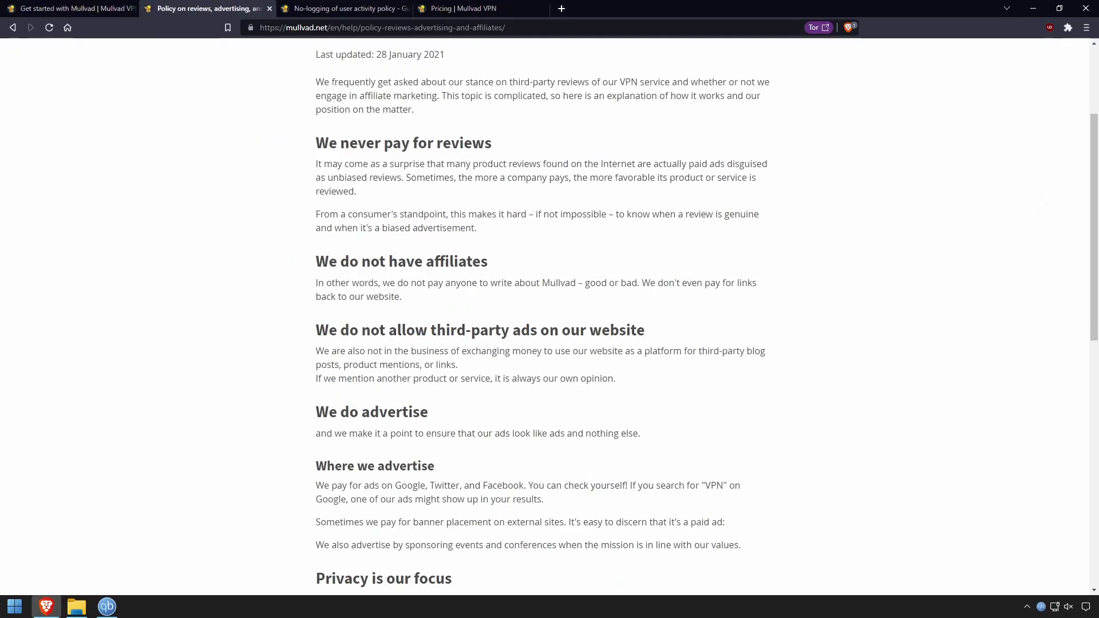
{"action": "scroll", "coordinate": [549, 315], "scroll_direction": "down", "scroll_amount": 1}
{"action": "key", "text": "ctrl+shift+Tab"}
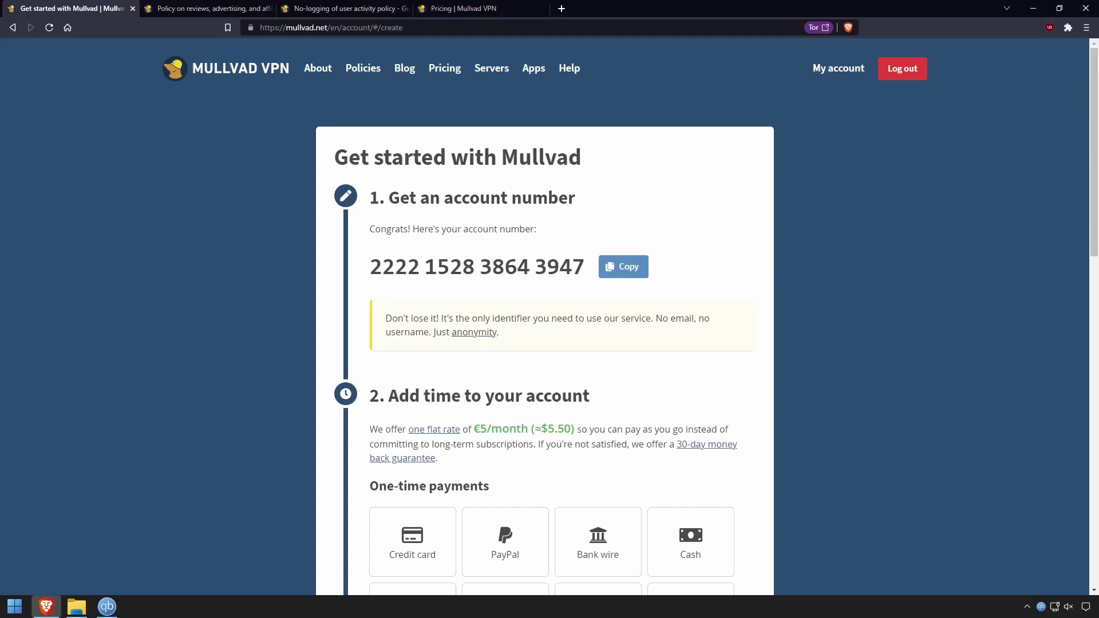
Scroll down the page to review Mullvad's payment options.
{"action": "left_click_drag", "start_coordinate": [1094, 101], "coordinate": [1094, 222]}
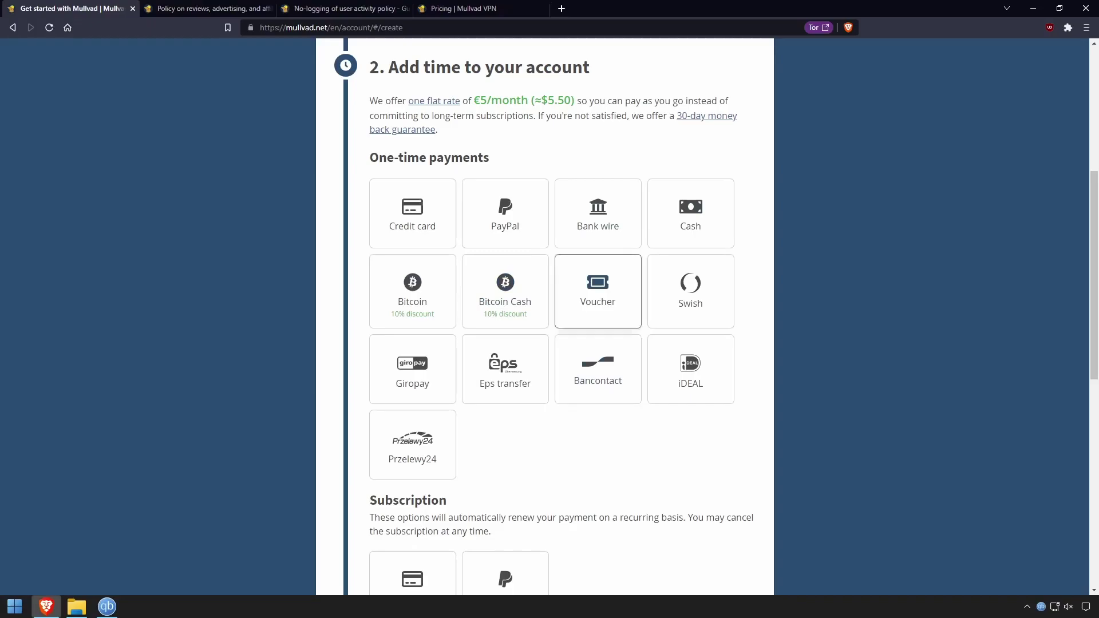
{"action": "scroll", "coordinate": [412, 413], "scroll_direction": "down", "scroll_amount": 3}
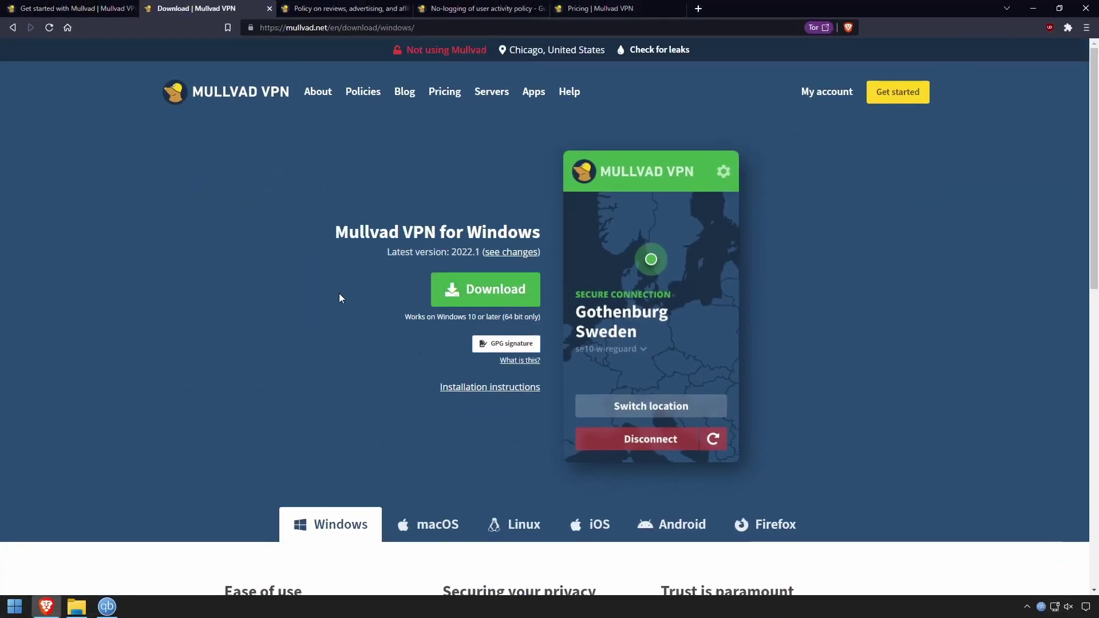
Check the new account's status, then open the Windows download page and File Explorer.
{"action": "scroll", "coordinate": [340, 297], "scroll_direction": "down", "scroll_amount": 3}
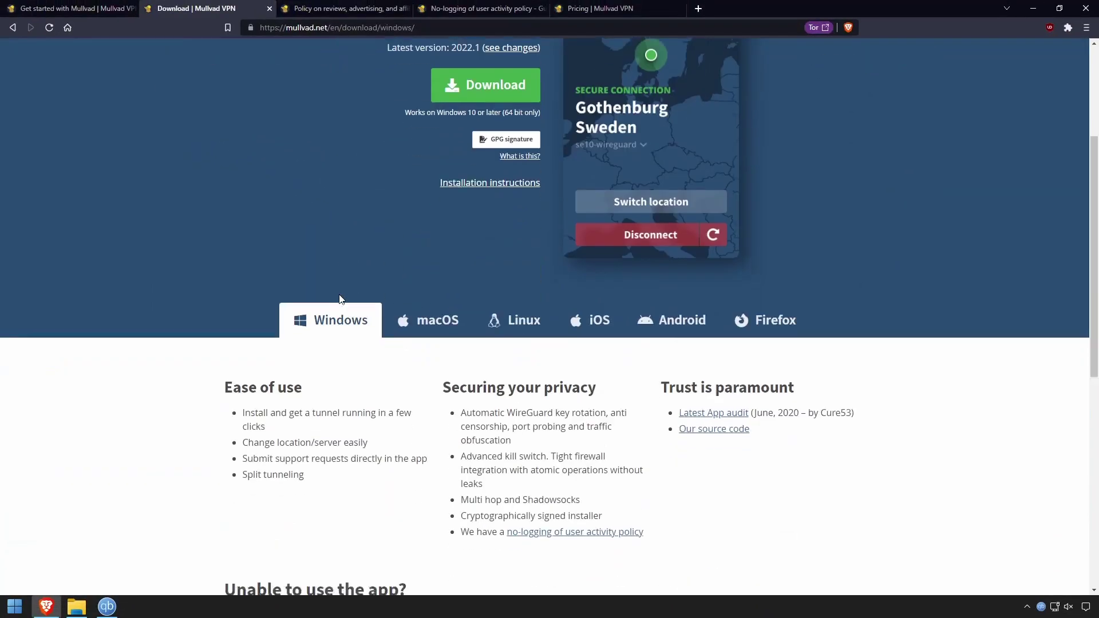
{"action": "scroll", "coordinate": [340, 298], "scroll_direction": "down", "scroll_amount": 1}
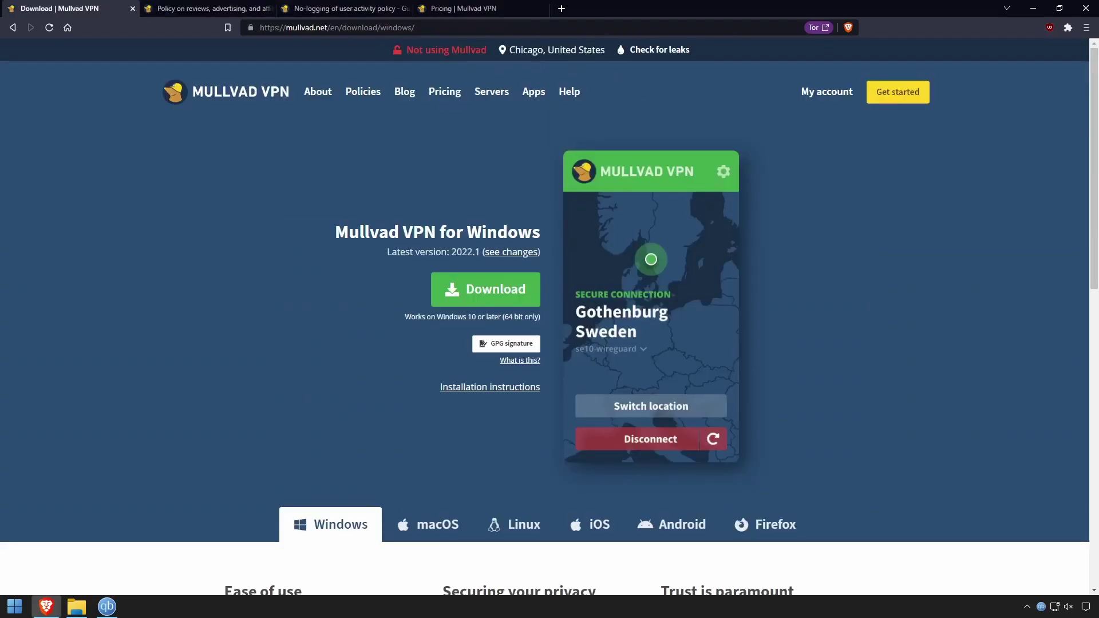
{"action": "left_click", "coordinate": [827, 92]}
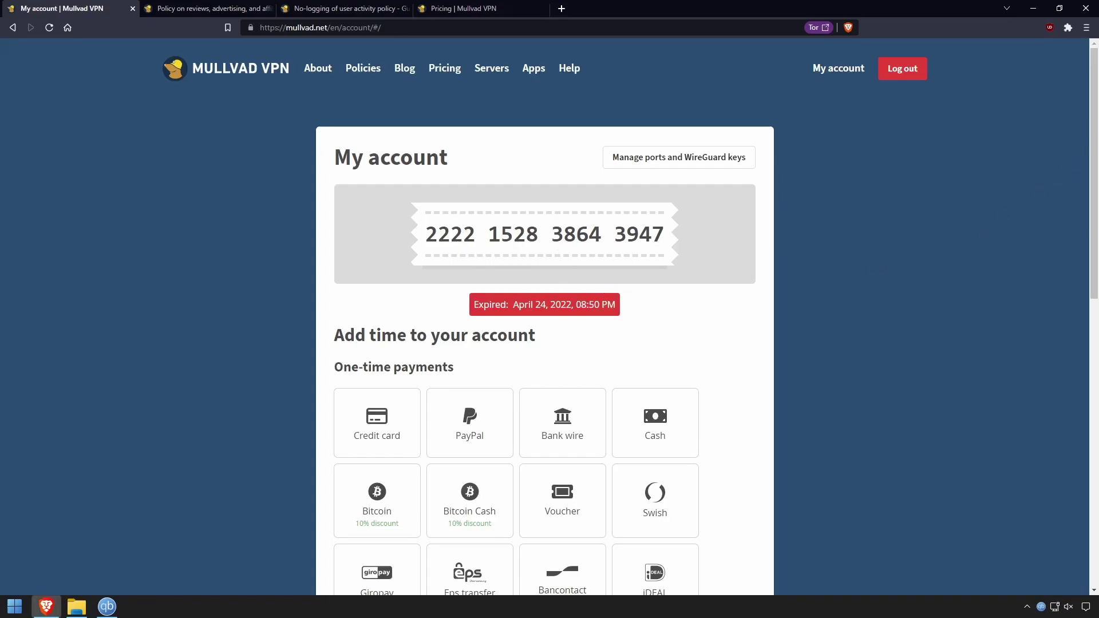
{"action": "scroll", "coordinate": [1093, 303], "scroll_direction": "down", "scroll_amount": 7}
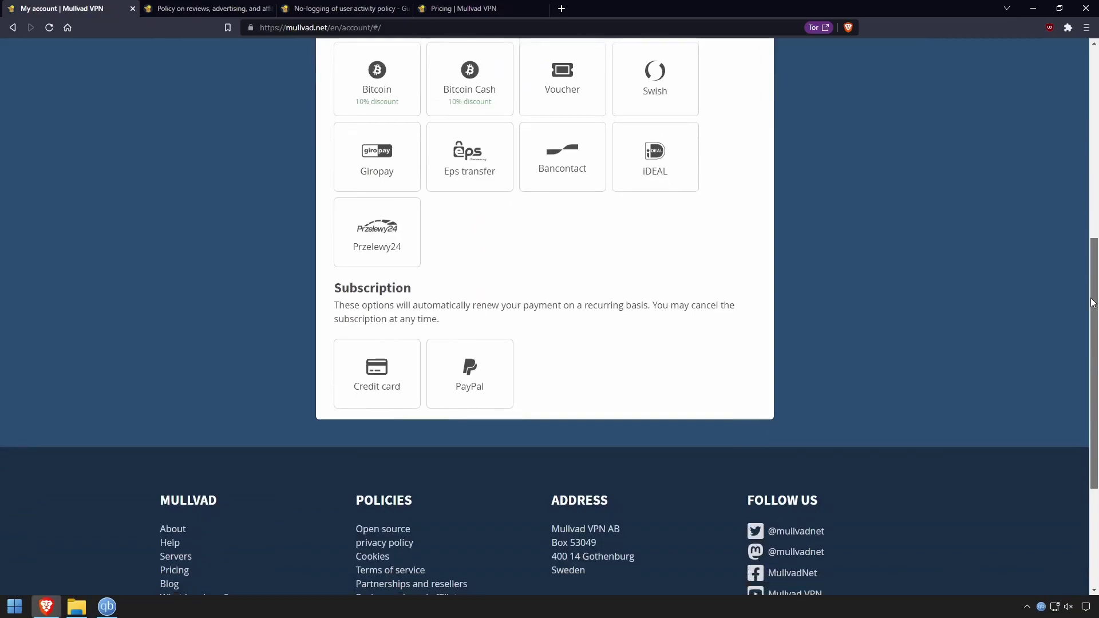
{"action": "scroll", "coordinate": [1093, 304], "scroll_direction": "up", "scroll_amount": 7}
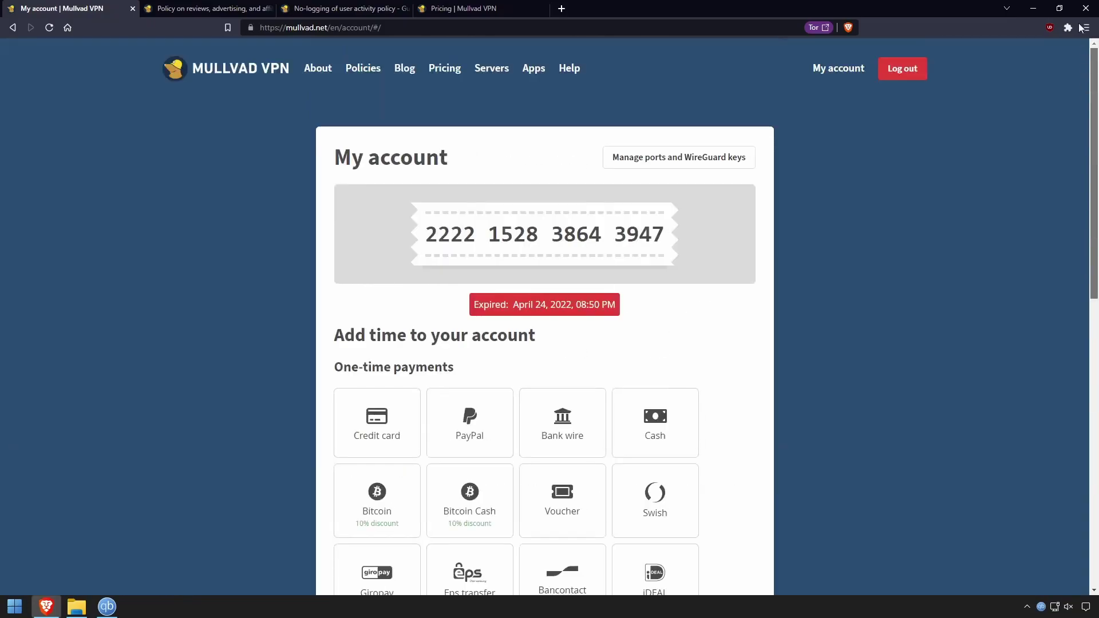
{"action": "left_click", "coordinate": [534, 71]}
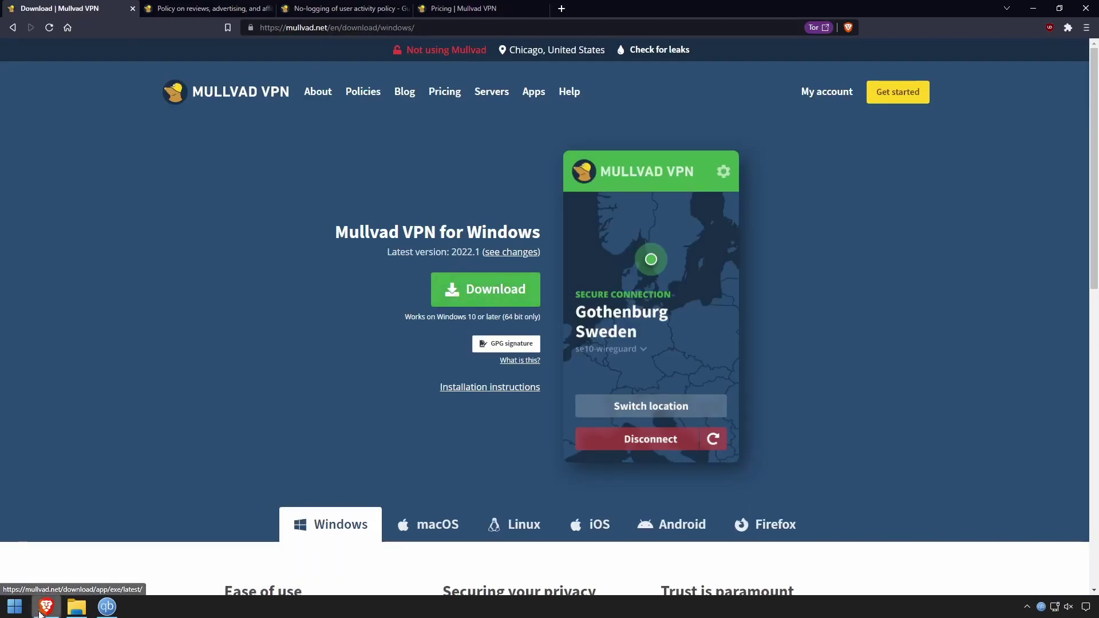
{"action": "left_click", "coordinate": [77, 607]}
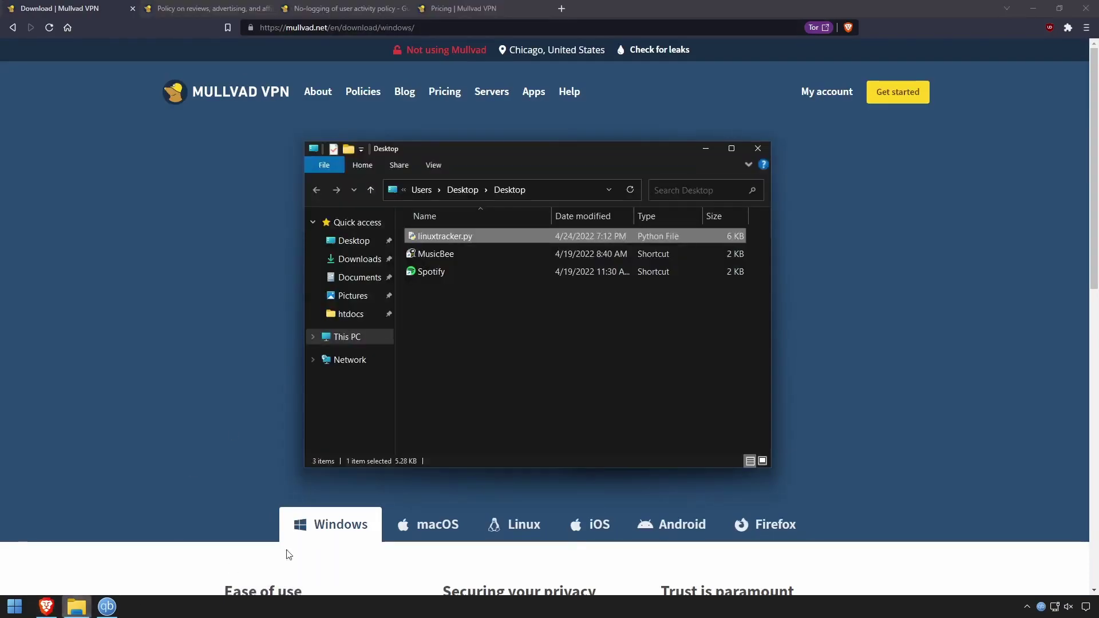
Install MullvadVPN-2022.1.exe from Downloads and finish setup with Mullvad VPN launching.
{"action": "left_click", "coordinate": [361, 277]}
{"action": "left_click", "coordinate": [365, 261]}
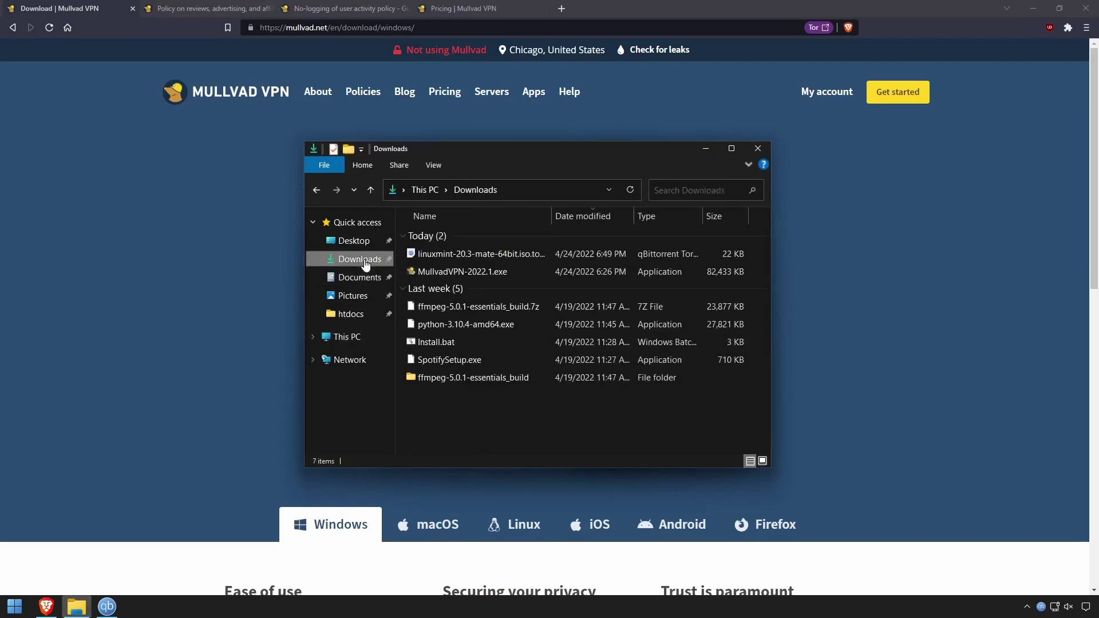
{"action": "double_click", "coordinate": [482, 274]}
{"action": "left_click", "coordinate": [492, 397]}
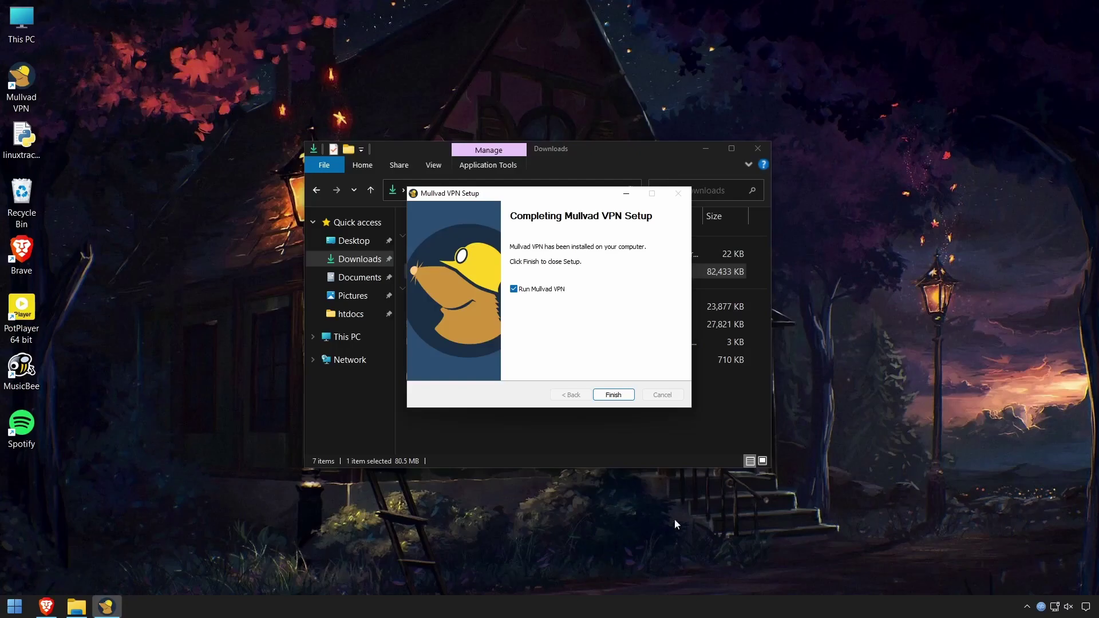
{"action": "left_click", "coordinate": [607, 395]}
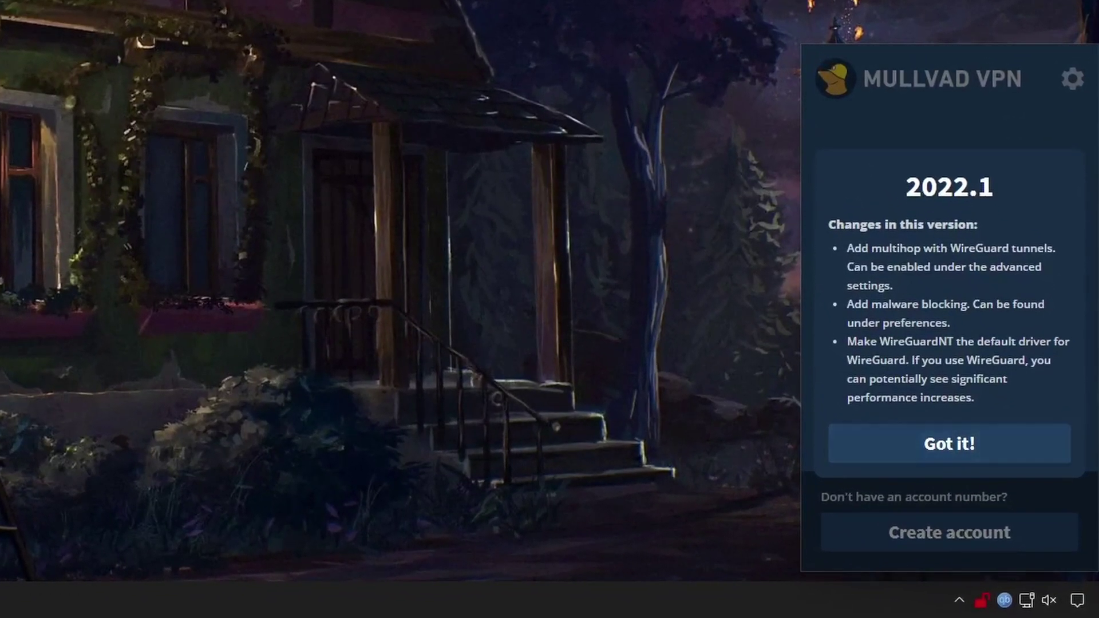
Dismiss the 2022.1 changes notice and select the account number field.
{"action": "left_click", "coordinate": [949, 444]}
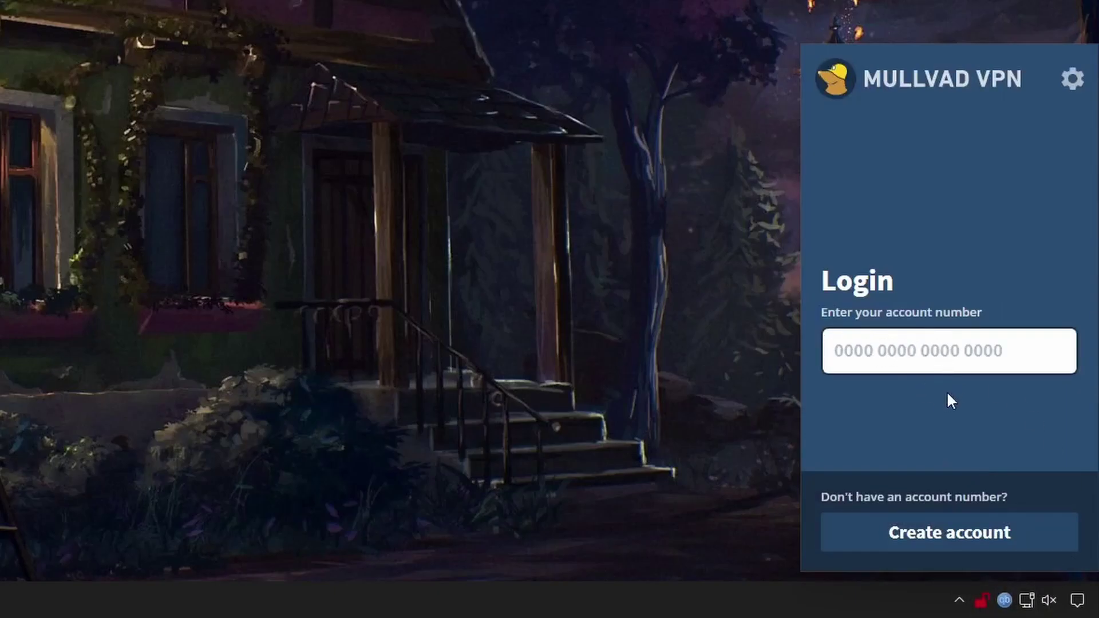
{"action": "left_click", "coordinate": [894, 361]}
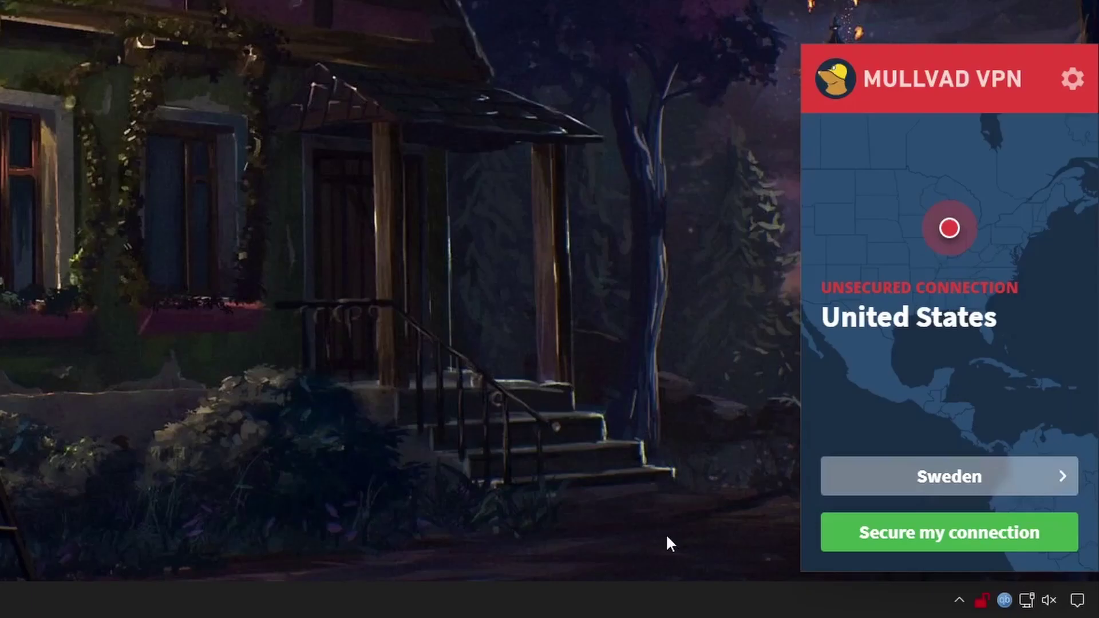
Pick Switzerland from the server location list to connect through Zurich.
{"action": "key", "text": "Return"}
{"action": "scroll", "coordinate": [964, 278], "scroll_direction": "up", "scroll_amount": 10}
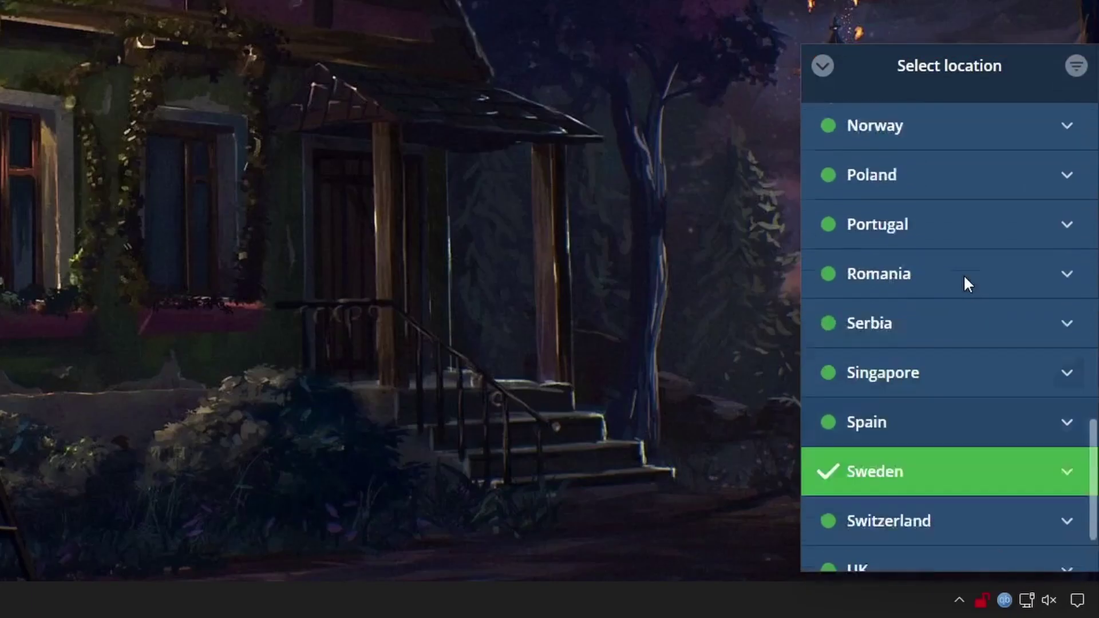
{"action": "scroll", "coordinate": [964, 277], "scroll_direction": "up", "scroll_amount": 10}
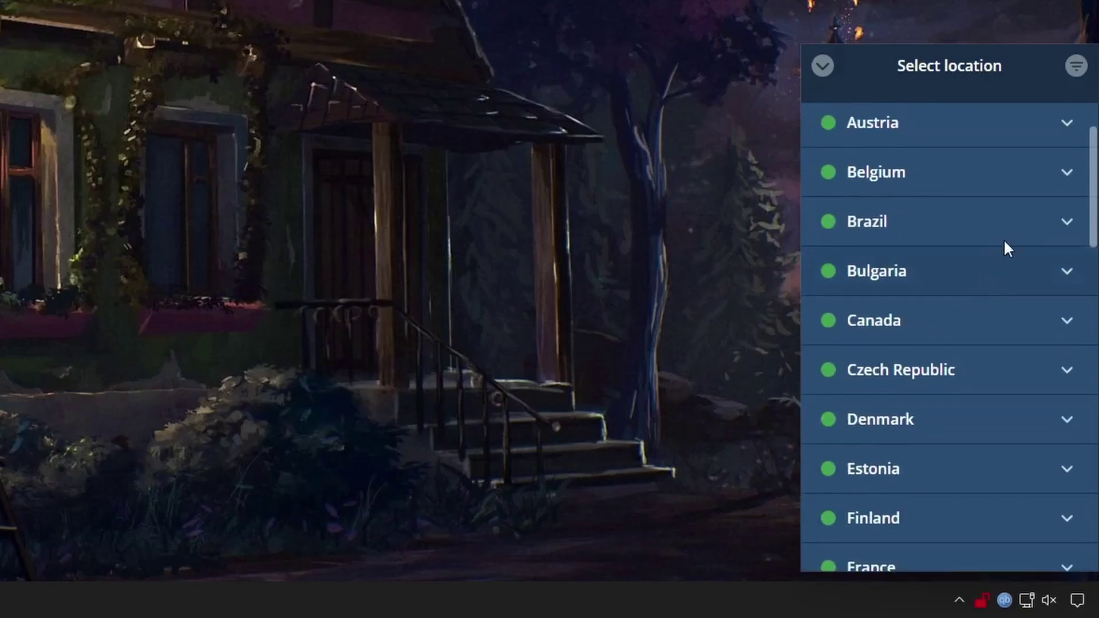
{"action": "left_click_drag", "start_coordinate": [1087, 166], "coordinate": [1072, 488]}
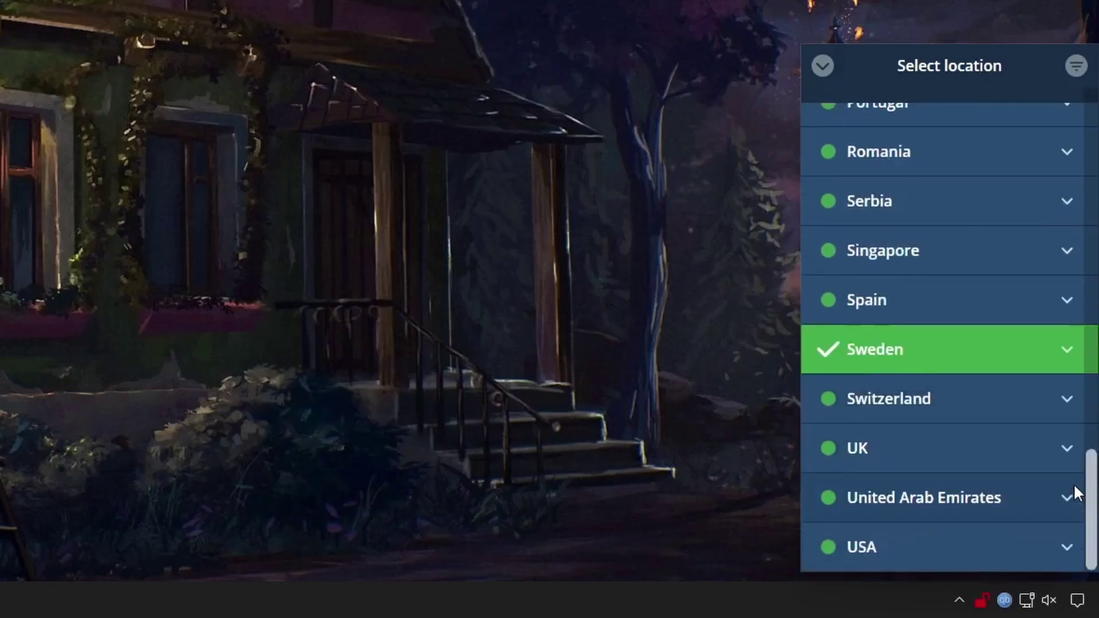
{"action": "left_click", "coordinate": [945, 400]}
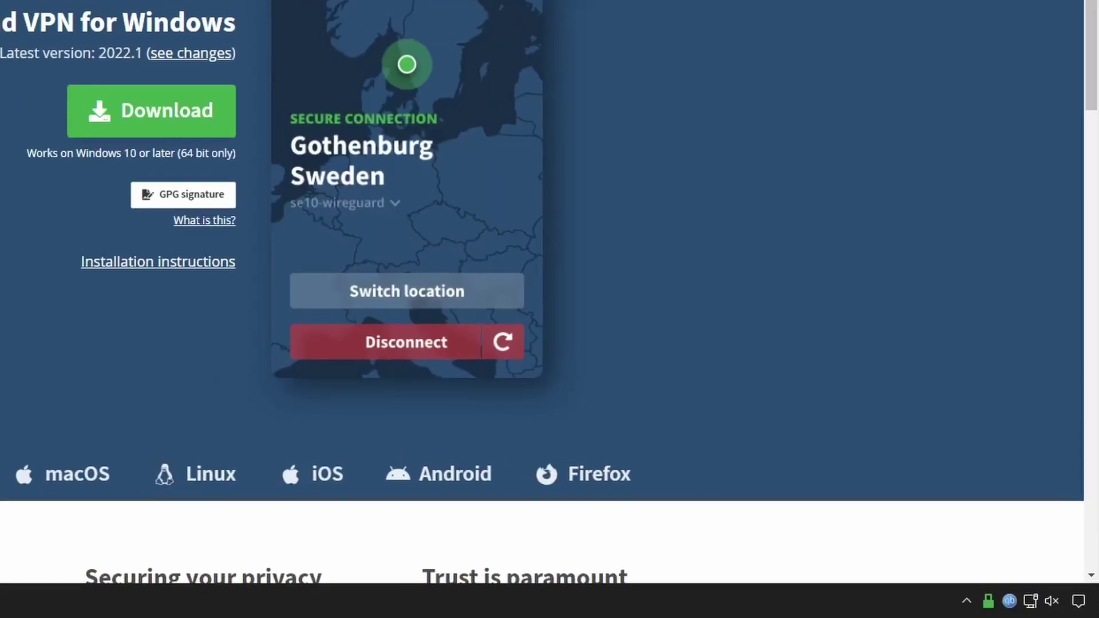
{"action": "left_click", "coordinate": [290, 26]}
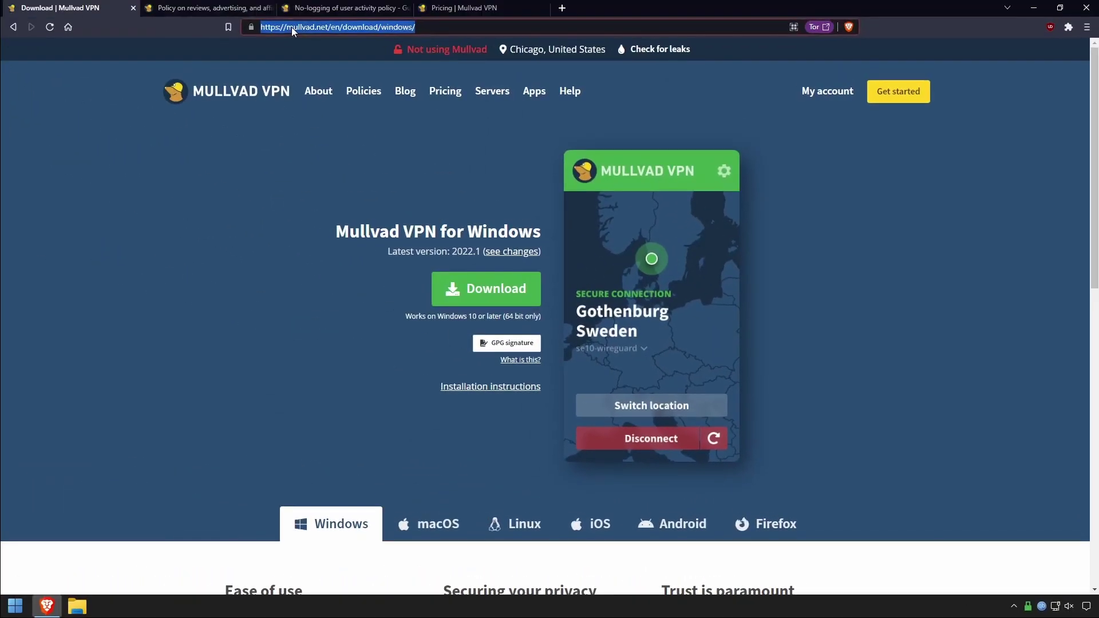
{"action": "type", "text": "my ip"}
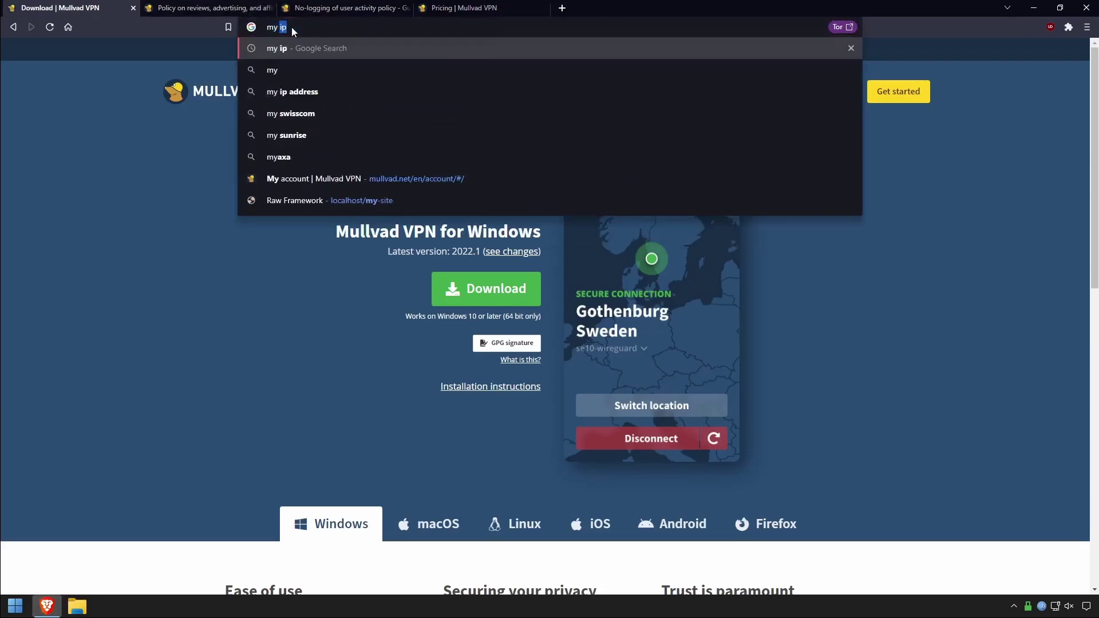
{"action": "key", "text": "Return"}
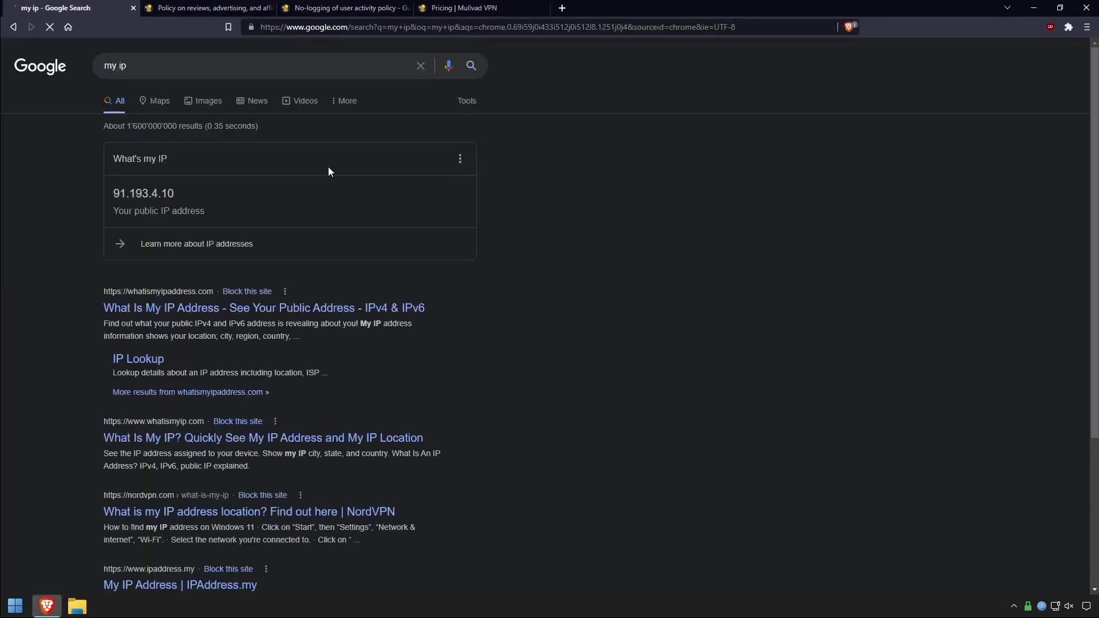
{"action": "left_click_drag", "start_coordinate": [190, 198], "coordinate": [102, 197]}
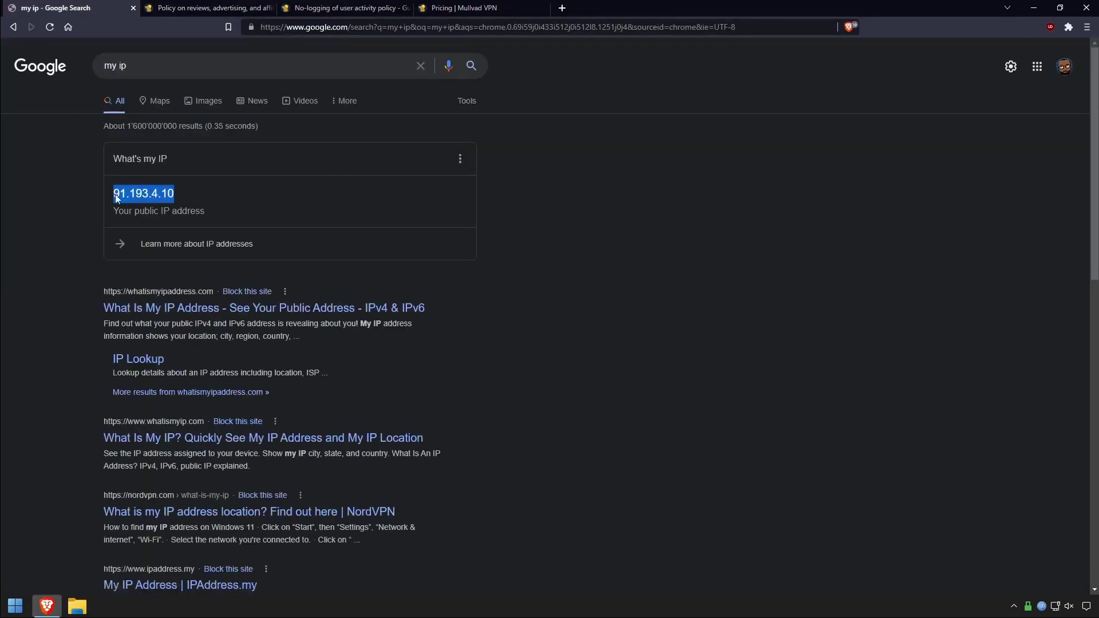
{"action": "left_click", "coordinate": [1030, 8]}
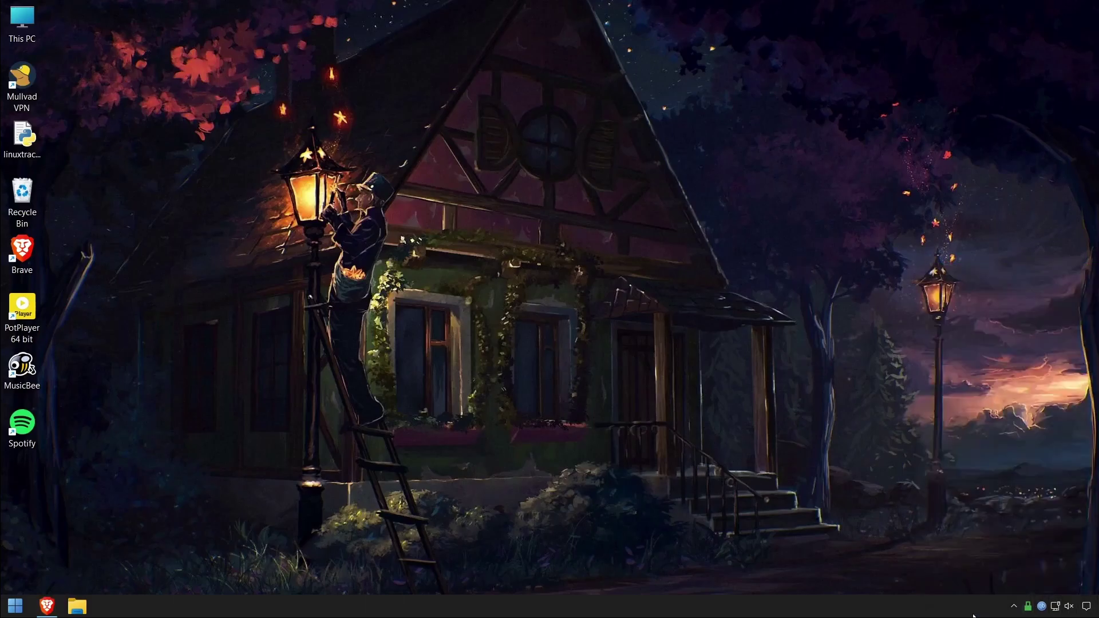
Open the Mullvad VPN tray panel and its settings.
{"action": "left_click", "coordinate": [1028, 607]}
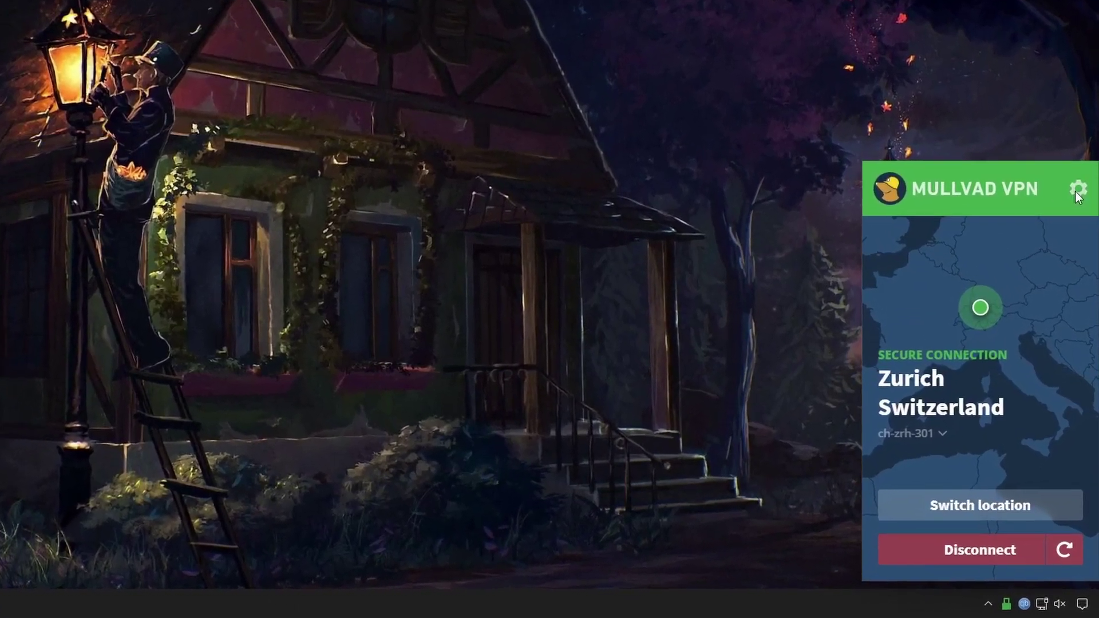
{"action": "left_click", "coordinate": [1083, 286]}
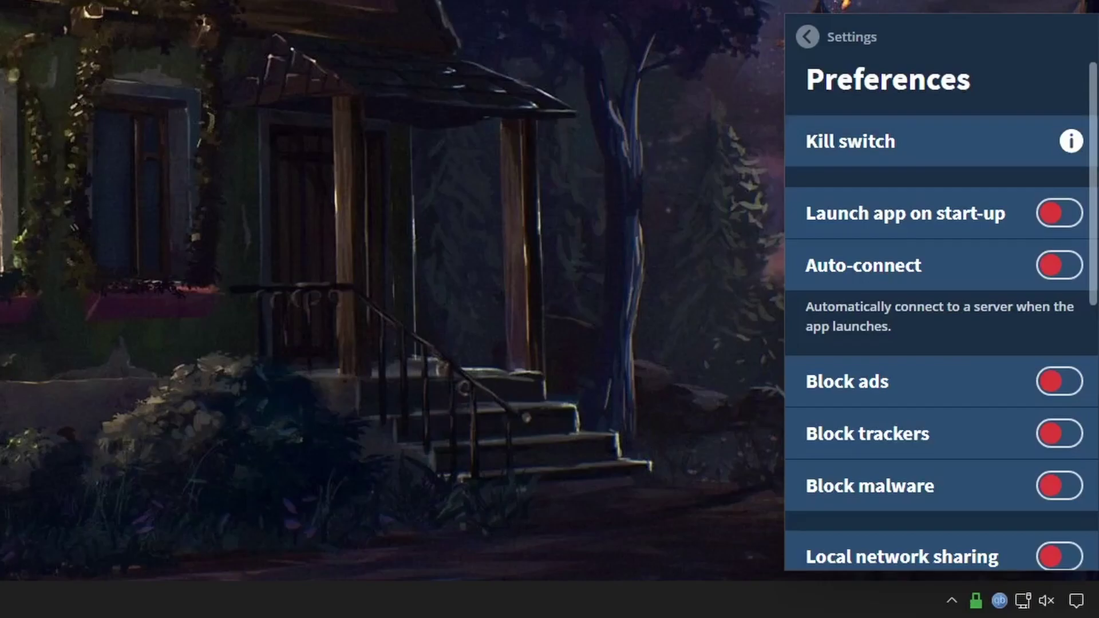
Switch on launch at start-up, ad, tracker and malware blocking, and local network sharing, then go back.
{"action": "left_click", "coordinate": [1043, 220]}
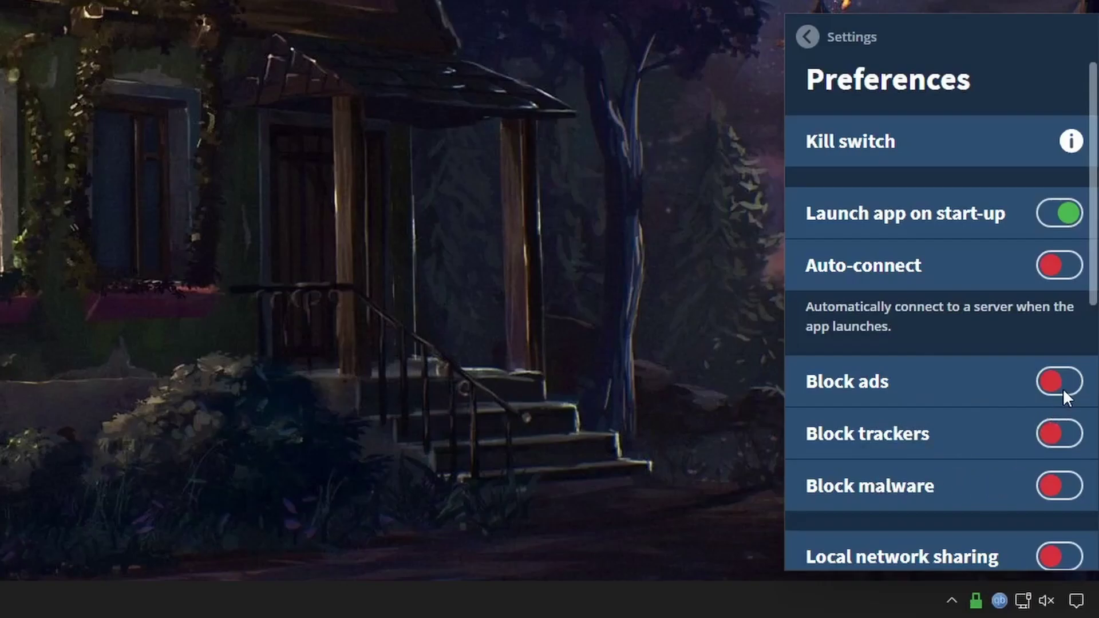
{"action": "left_click", "coordinate": [1055, 486]}
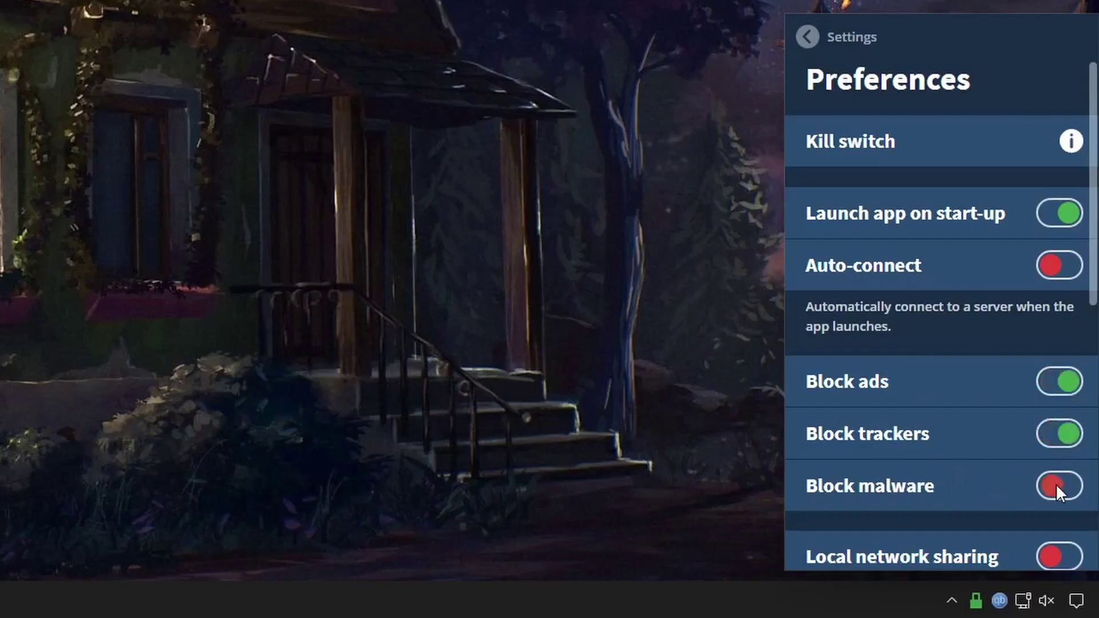
{"action": "scroll", "coordinate": [1056, 483], "scroll_direction": "down", "scroll_amount": 5}
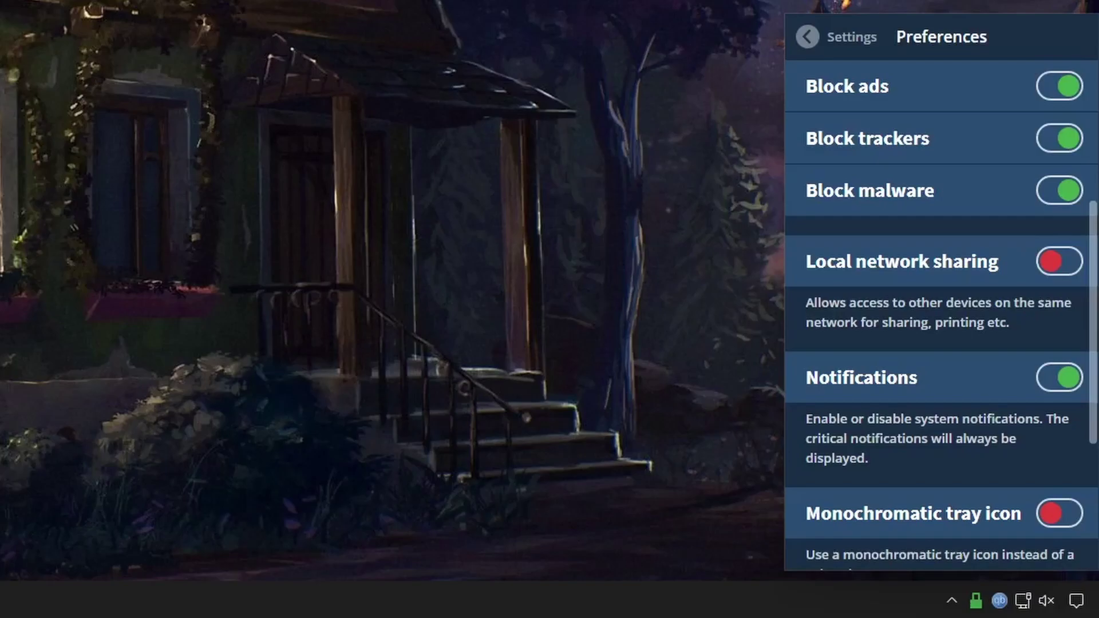
{"action": "left_click", "coordinate": [1059, 261]}
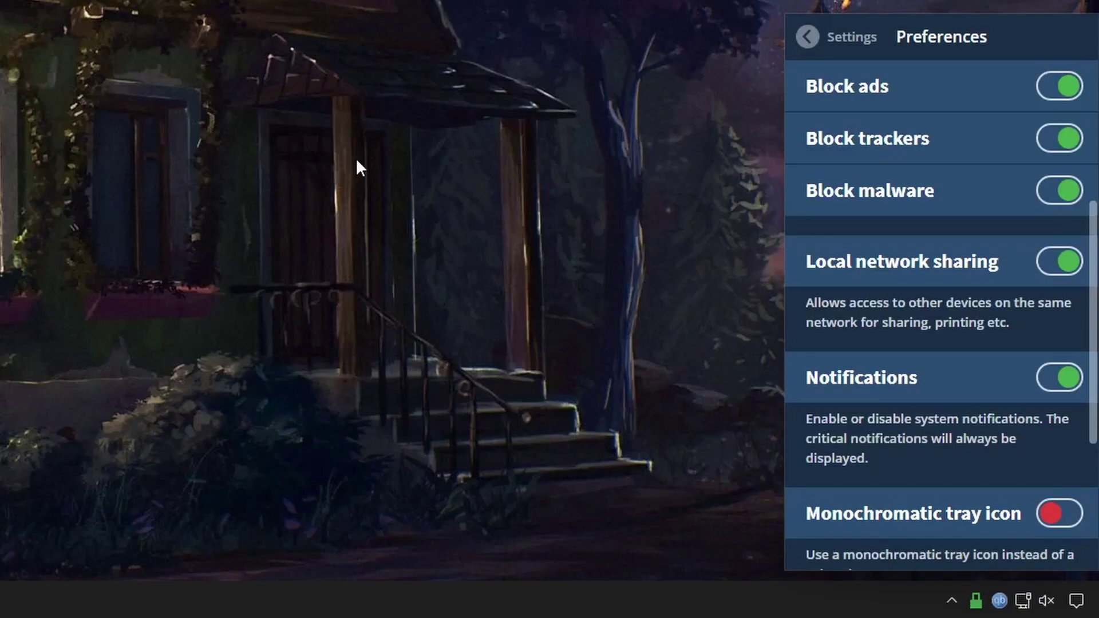
{"action": "scroll", "coordinate": [895, 400], "scroll_direction": "down", "scroll_amount": 5}
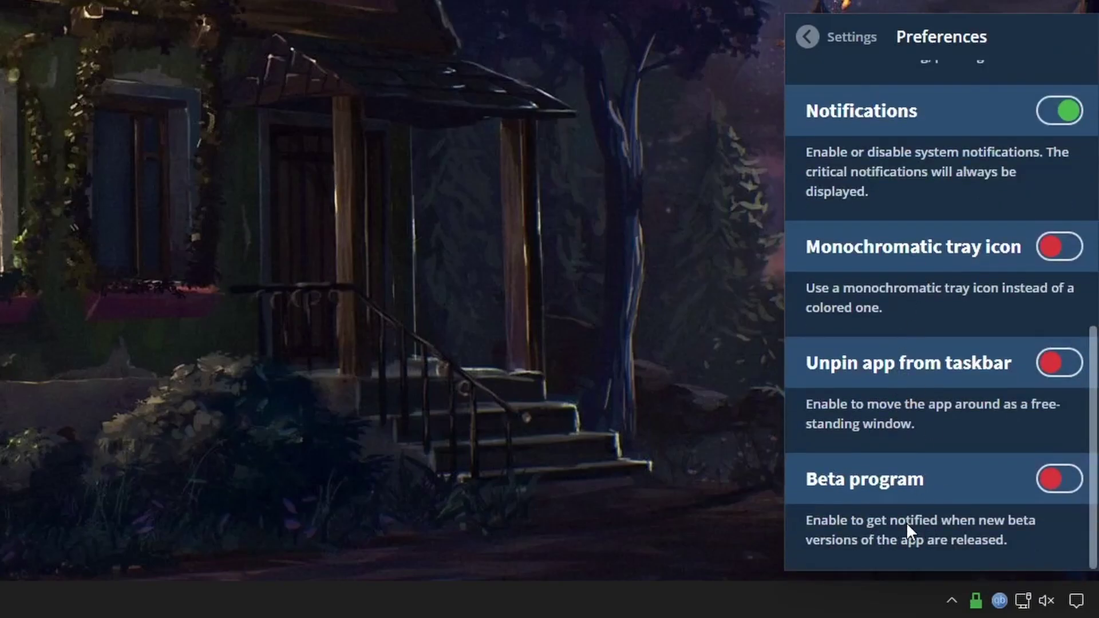
{"action": "left_click", "coordinate": [808, 36]}
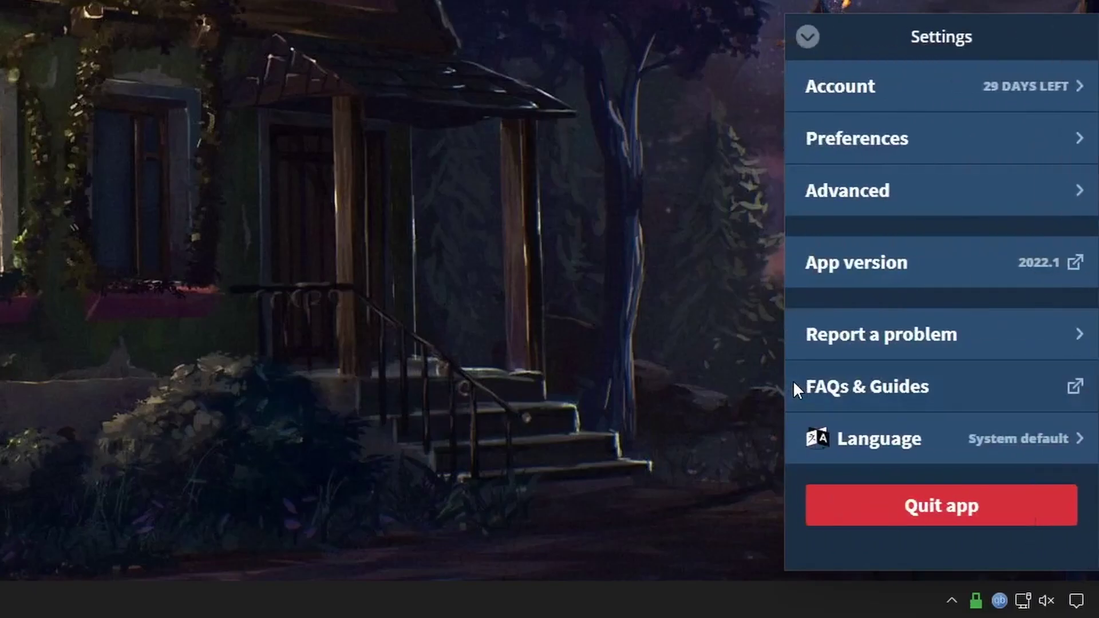
In Advanced, glance at Split tunneling, select WireGuard as tunnel protocol, and open WireGuard settings.
{"action": "left_click", "coordinate": [884, 190]}
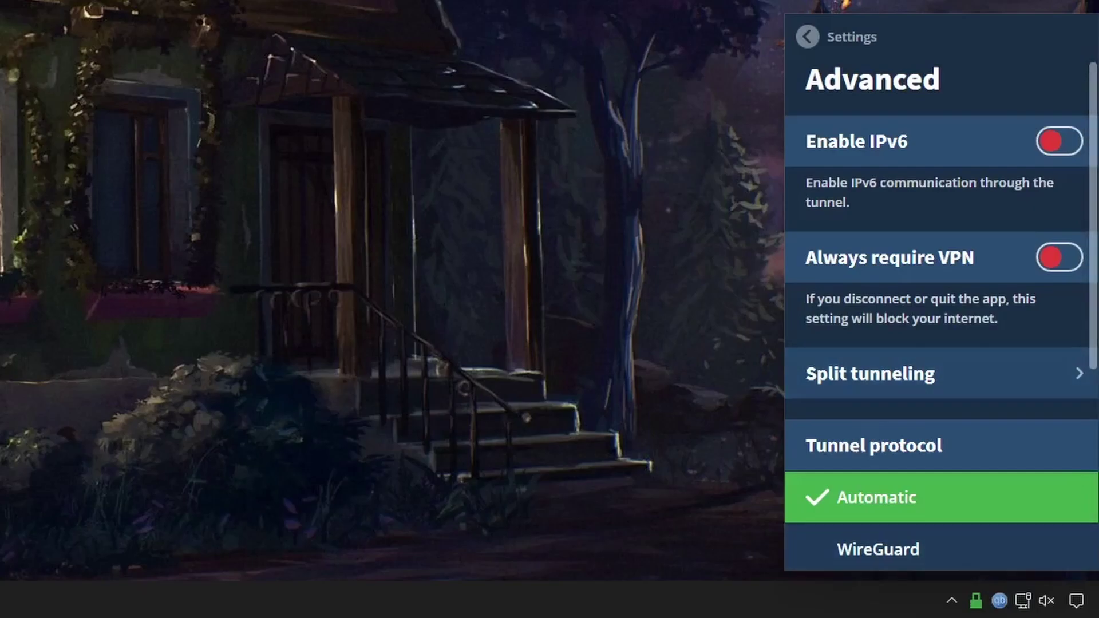
{"action": "left_click", "coordinate": [864, 375]}
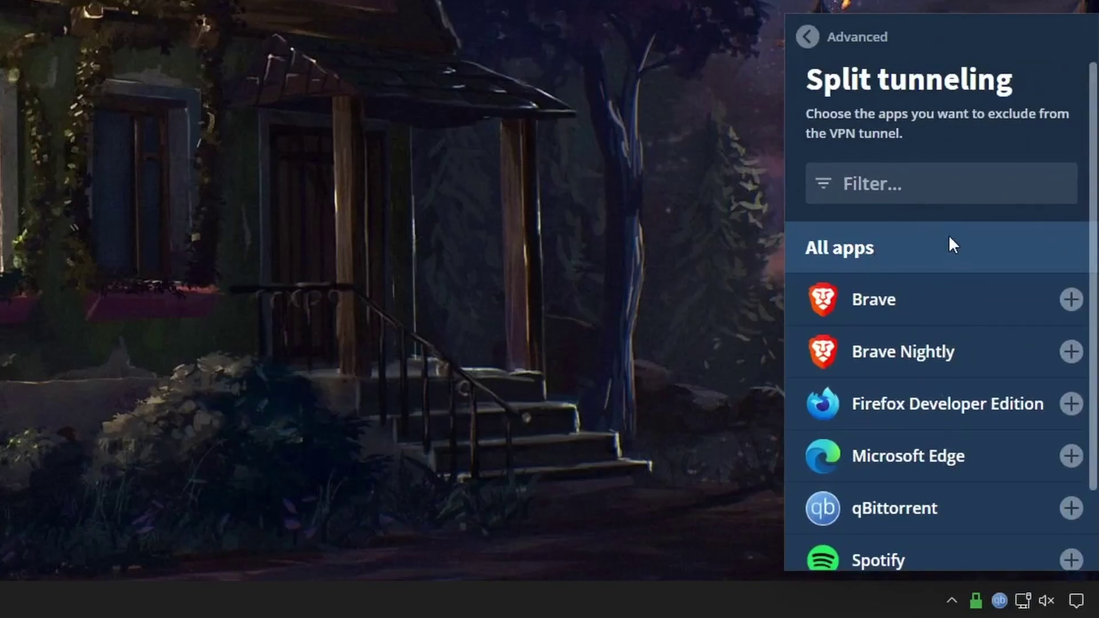
{"action": "left_click", "coordinate": [807, 37]}
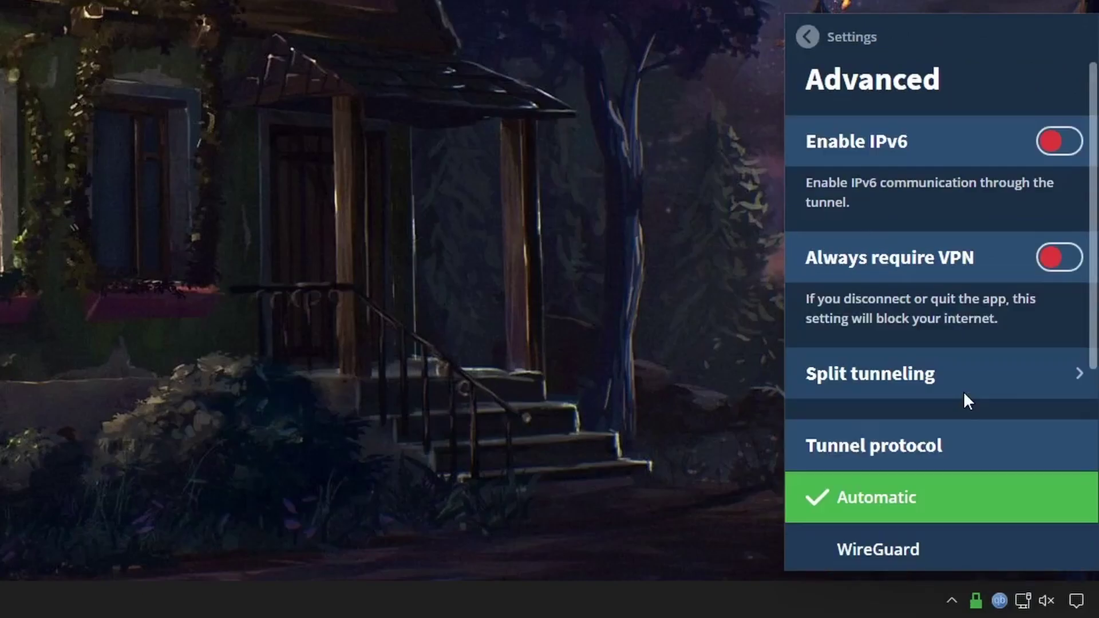
{"action": "scroll", "coordinate": [963, 395], "scroll_direction": "down", "scroll_amount": 3}
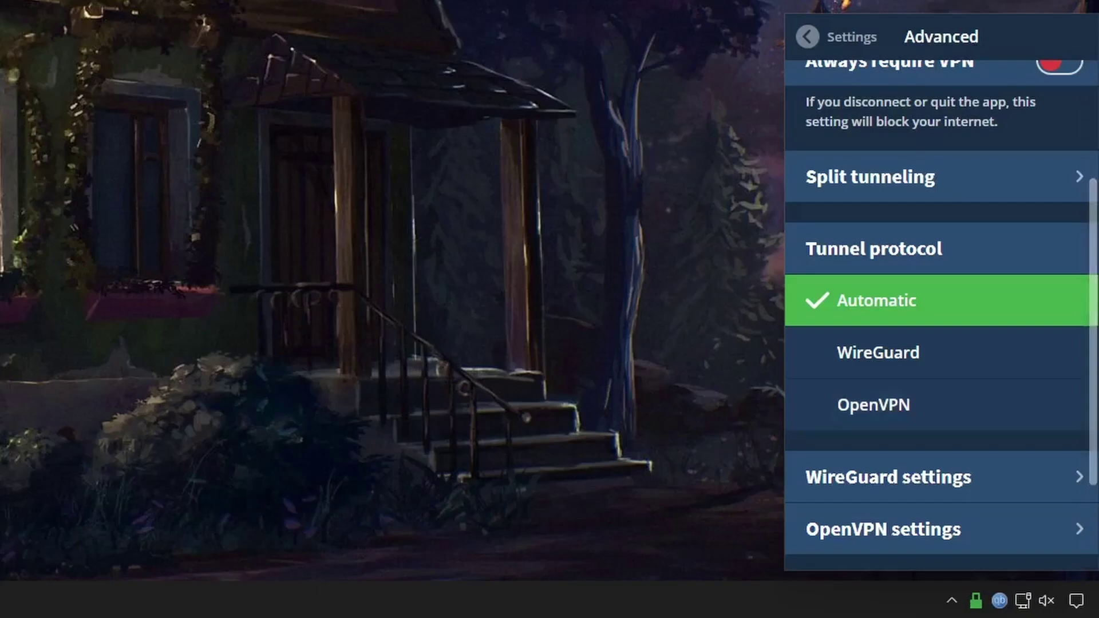
{"action": "left_click", "coordinate": [893, 352]}
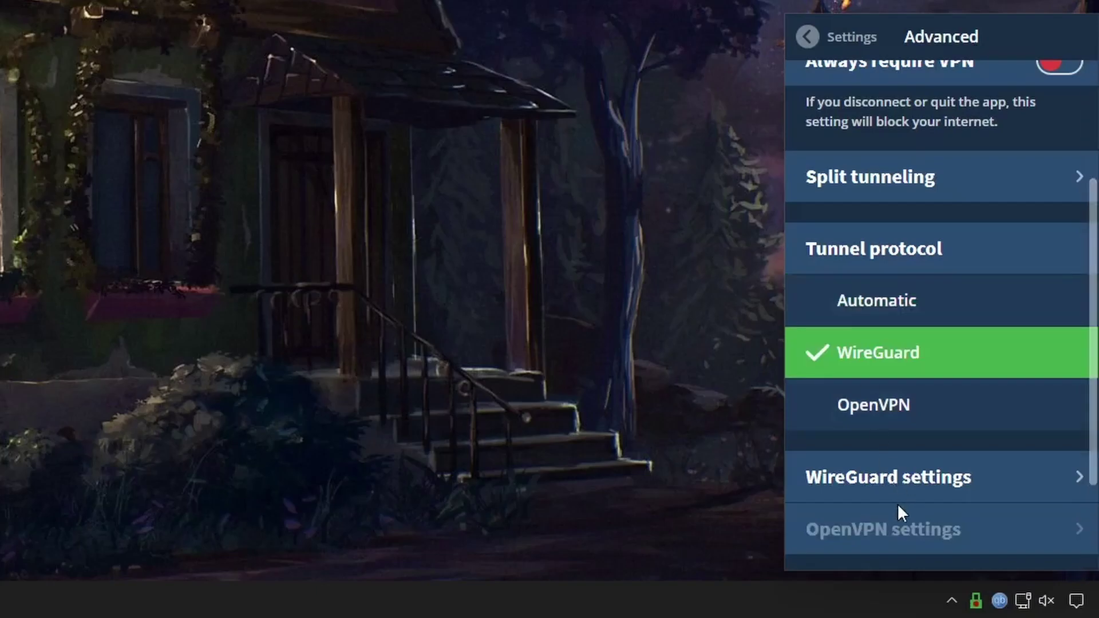
{"action": "left_click", "coordinate": [1005, 484]}
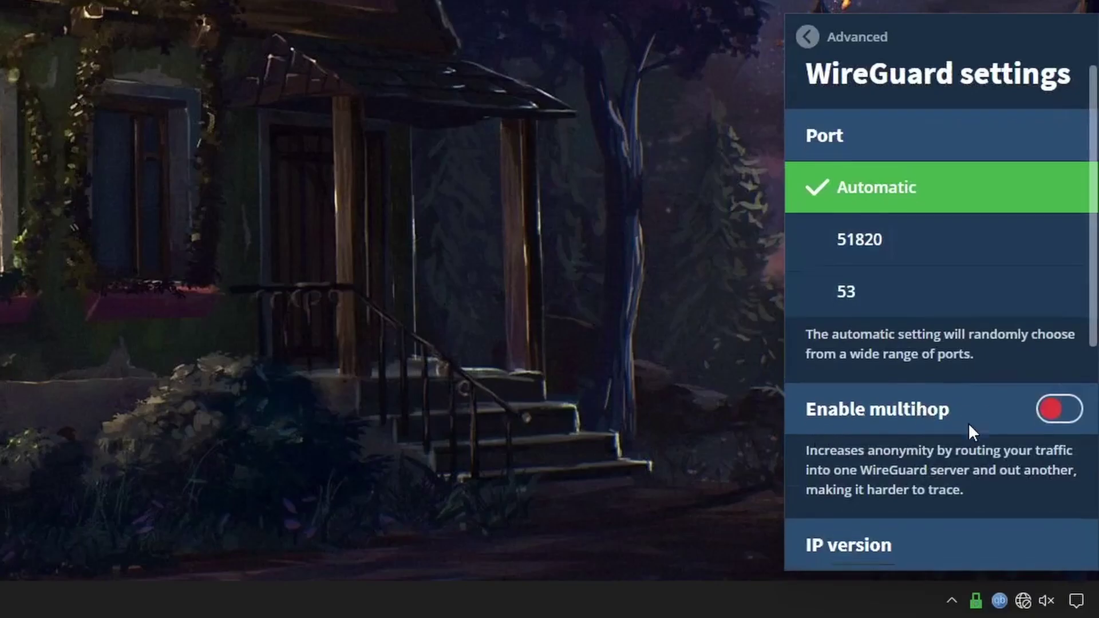
Leave WireGuard port on Automatic and back out of Settings to the Zurich connection view.
{"action": "scroll", "coordinate": [969, 426], "scroll_direction": "down", "scroll_amount": 3}
{"action": "scroll", "coordinate": [968, 426], "scroll_direction": "down", "scroll_amount": 3}
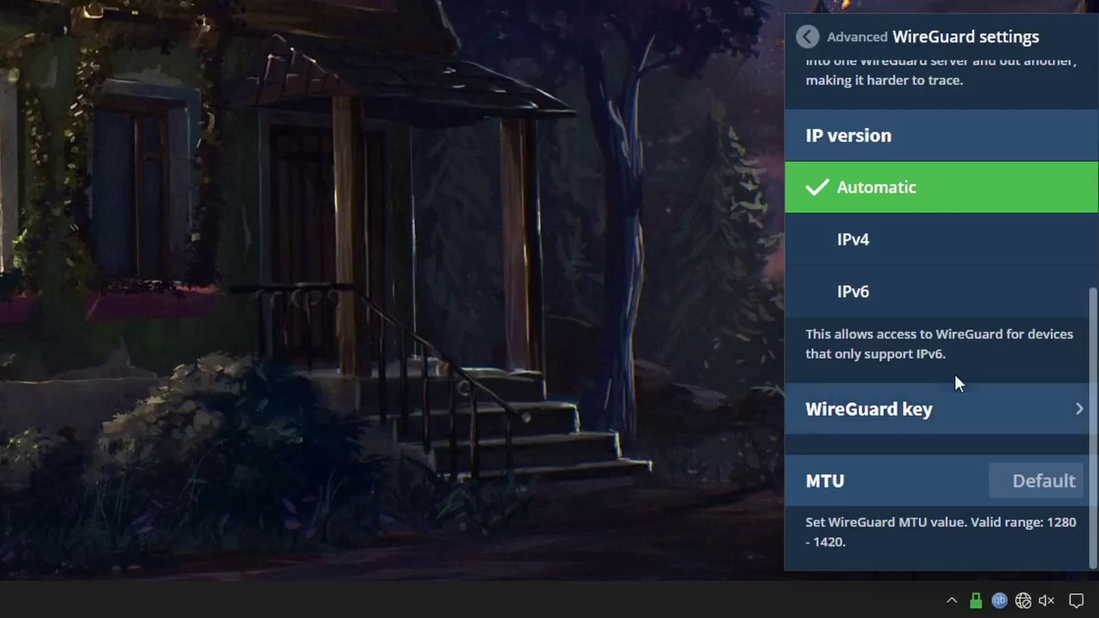
{"action": "key", "text": "Escape"}
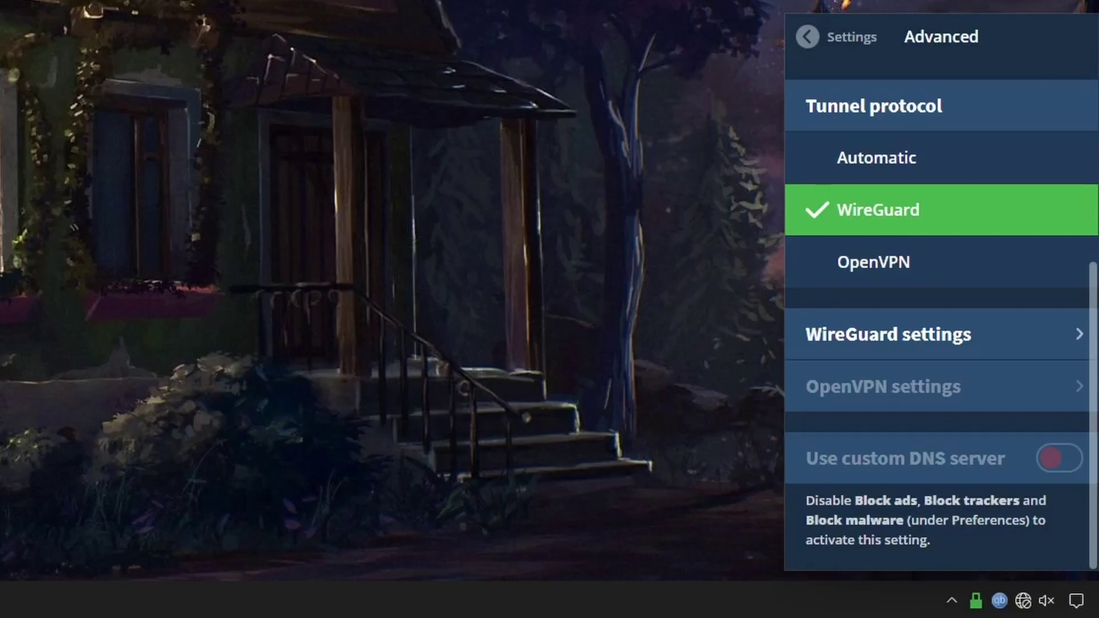
{"action": "left_click", "coordinate": [808, 38]}
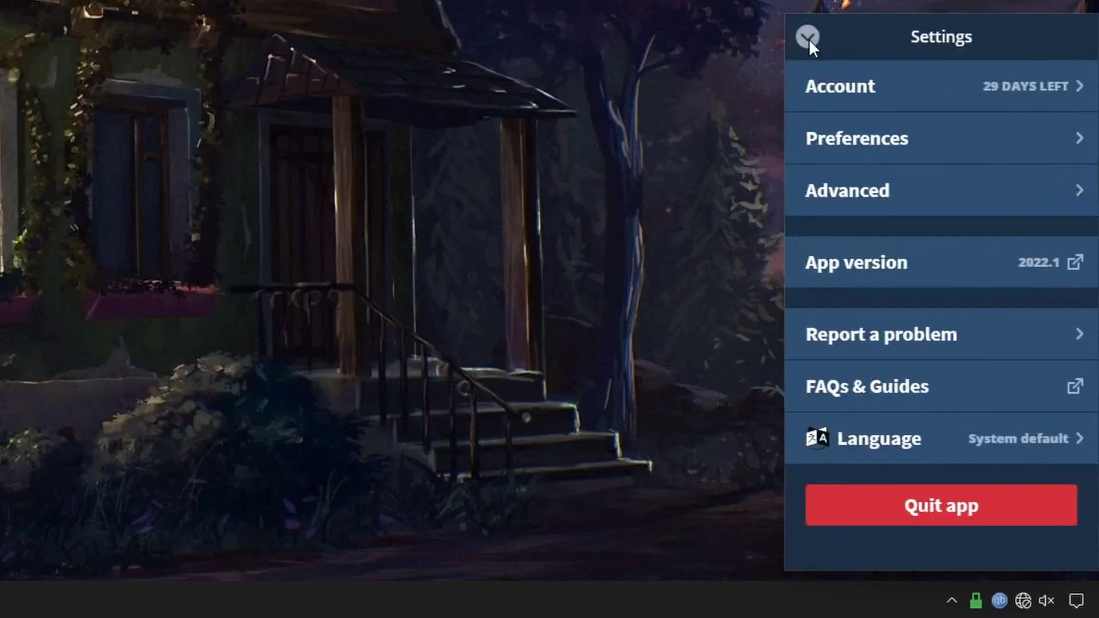
{"action": "left_click", "coordinate": [808, 38]}
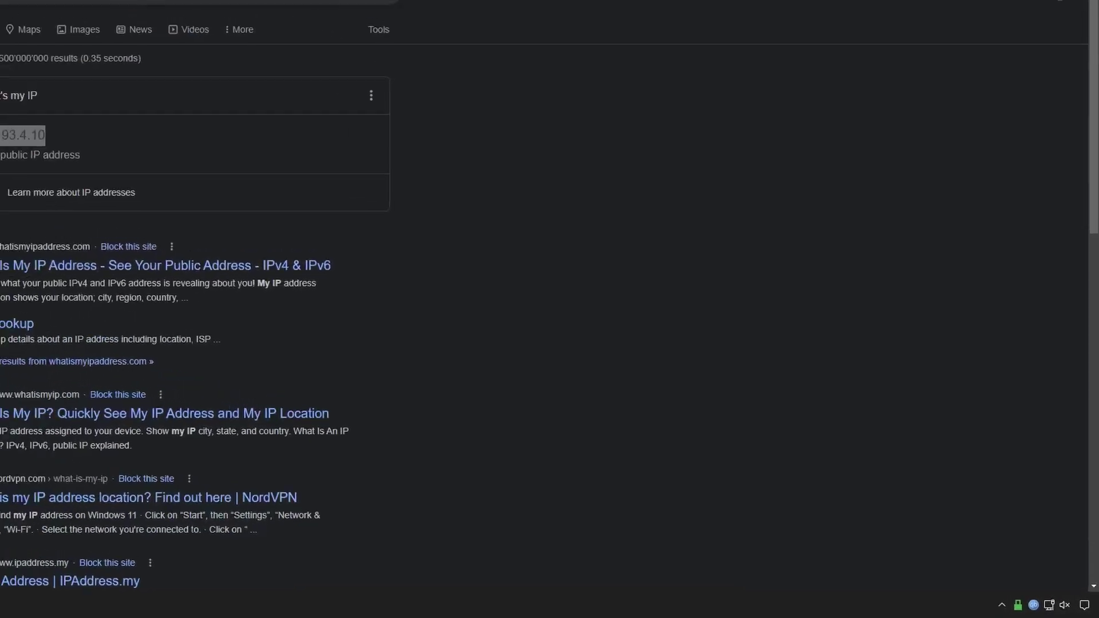
Load YouTube from the 'youtu' address suggestion, then navigate to google.
{"action": "type", "text": "youtu"}
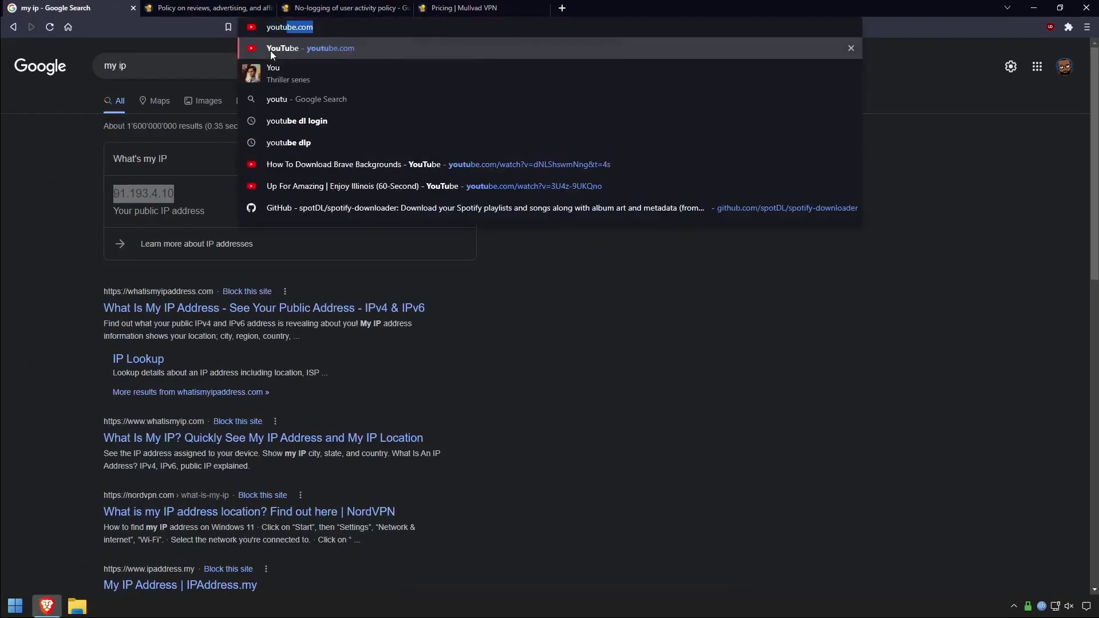
{"action": "left_click", "coordinate": [270, 49]}
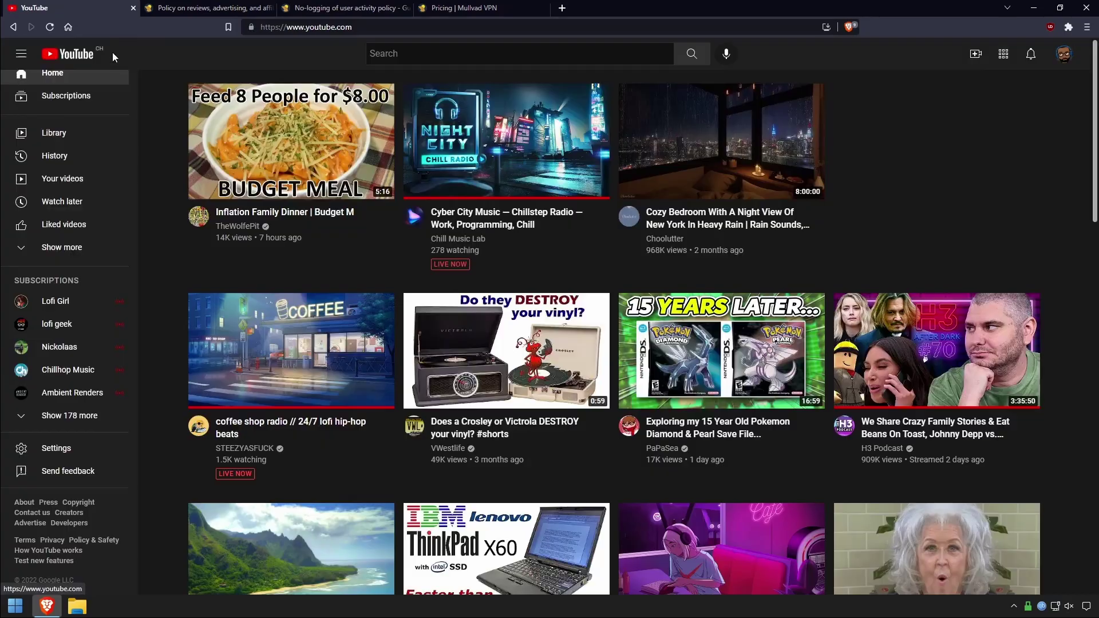
{"action": "left_click", "coordinate": [356, 29]}
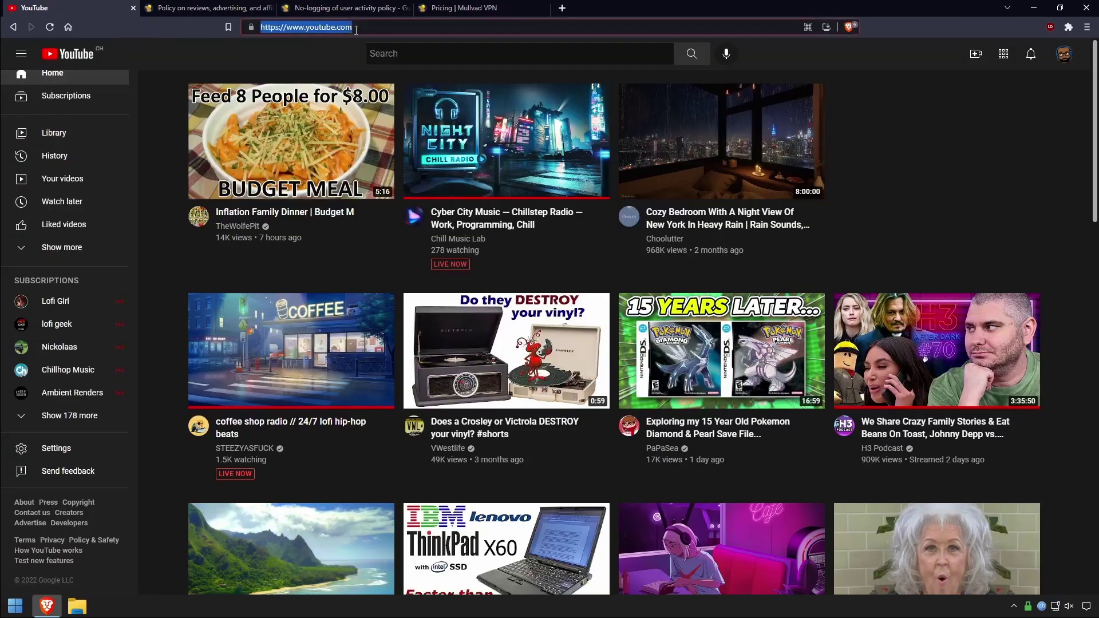
{"action": "type", "text": "google"}
{"action": "key", "text": "Return"}
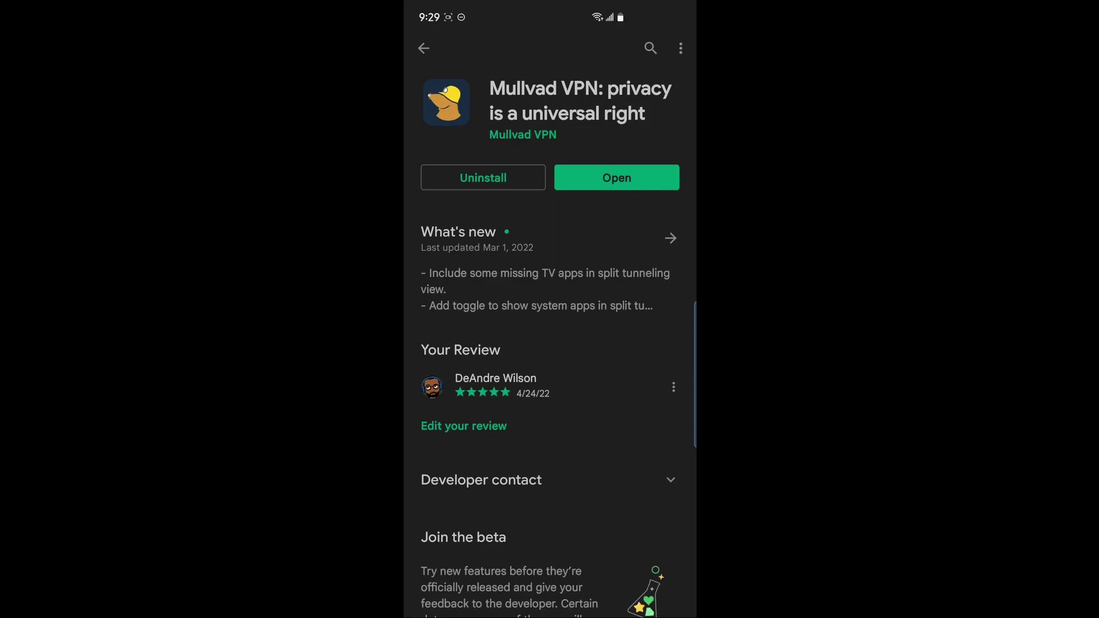
Launch Mullvad from the Play Store and connect to Canada, landing on Montreal server ca20-wireguard.
{"action": "left_click", "coordinate": [616, 178]}
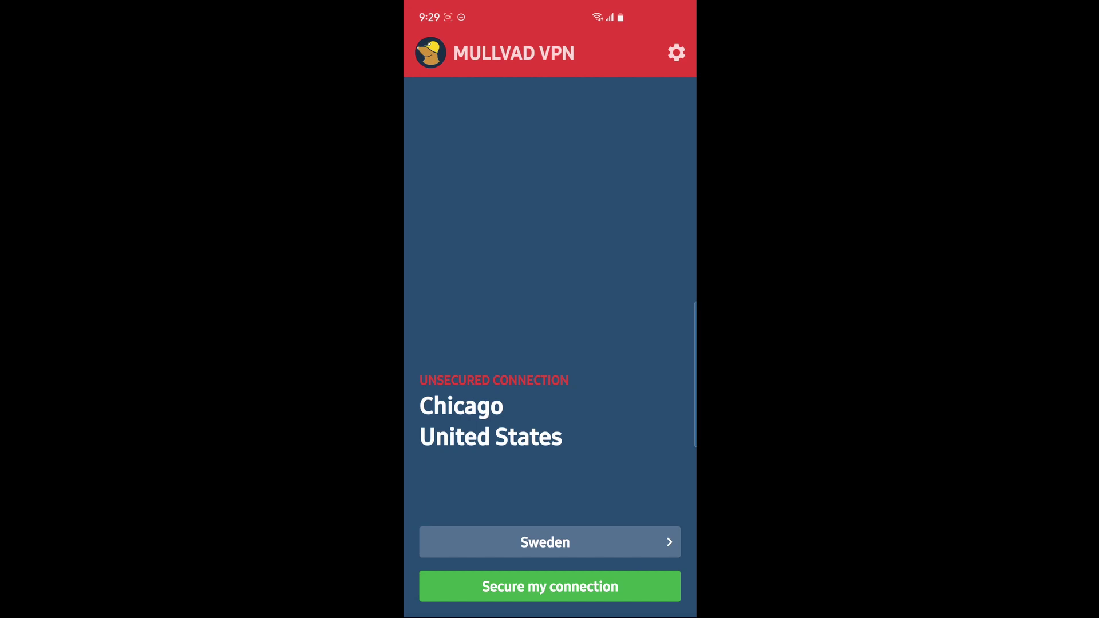
{"action": "left_click", "coordinate": [612, 542]}
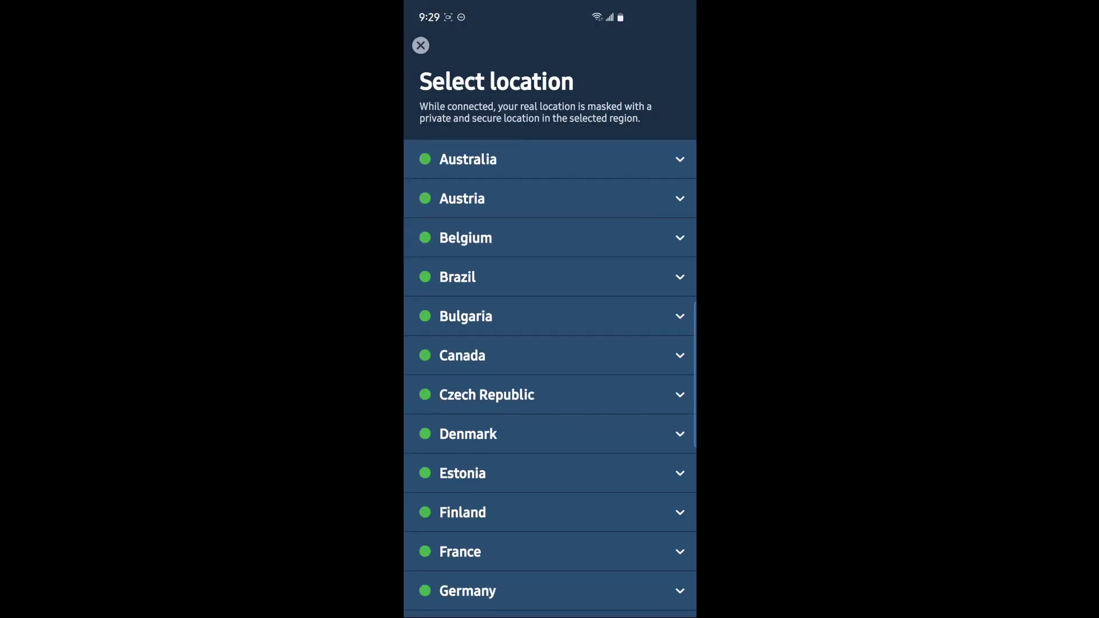
{"action": "left_click_drag", "start_coordinate": [589, 475], "coordinate": [633, 355]}
{"action": "left_click", "coordinate": [462, 219]}
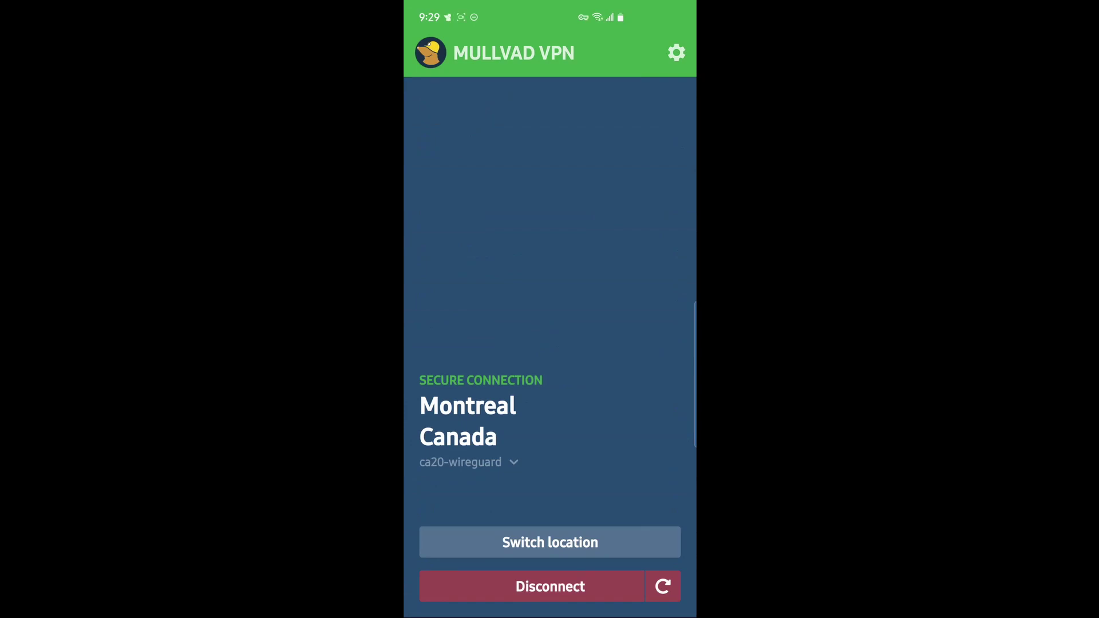
Turn on Local network sharing in the Android app's Preferences.
{"action": "left_click", "coordinate": [676, 53]}
{"action": "left_click", "coordinate": [677, 53]}
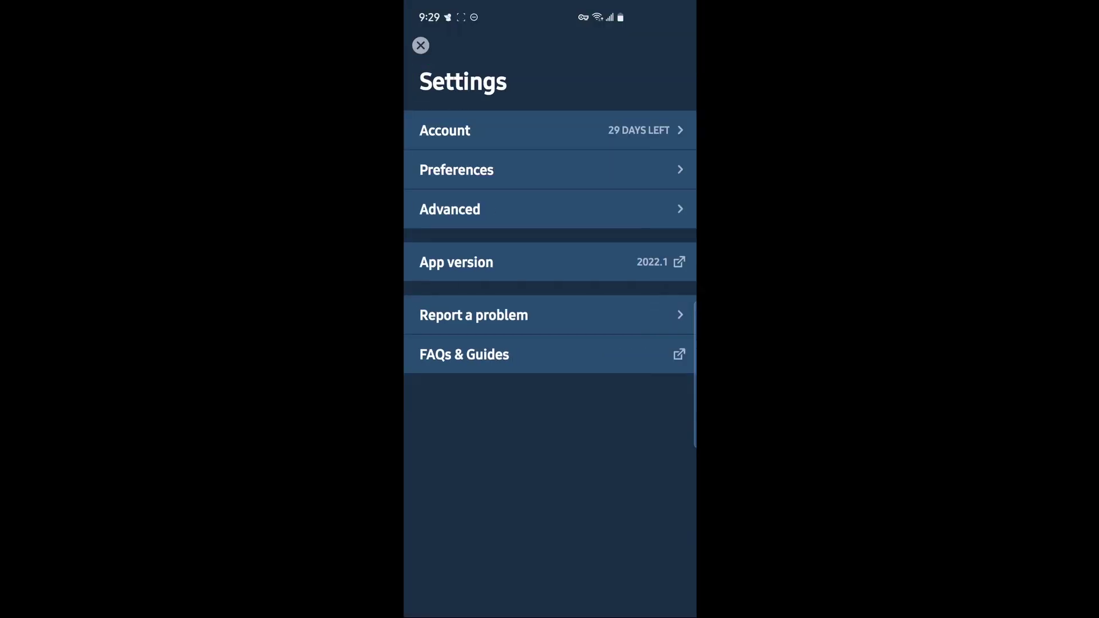
{"action": "left_click", "coordinate": [456, 170]}
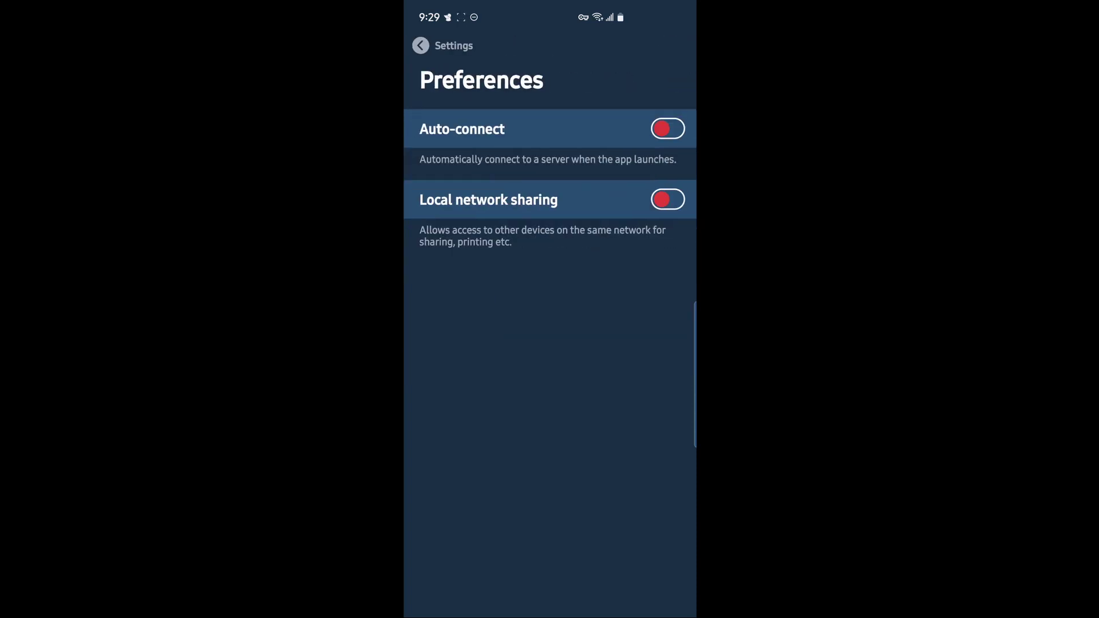
{"action": "left_click", "coordinate": [667, 199]}
{"action": "left_click", "coordinate": [420, 45]}
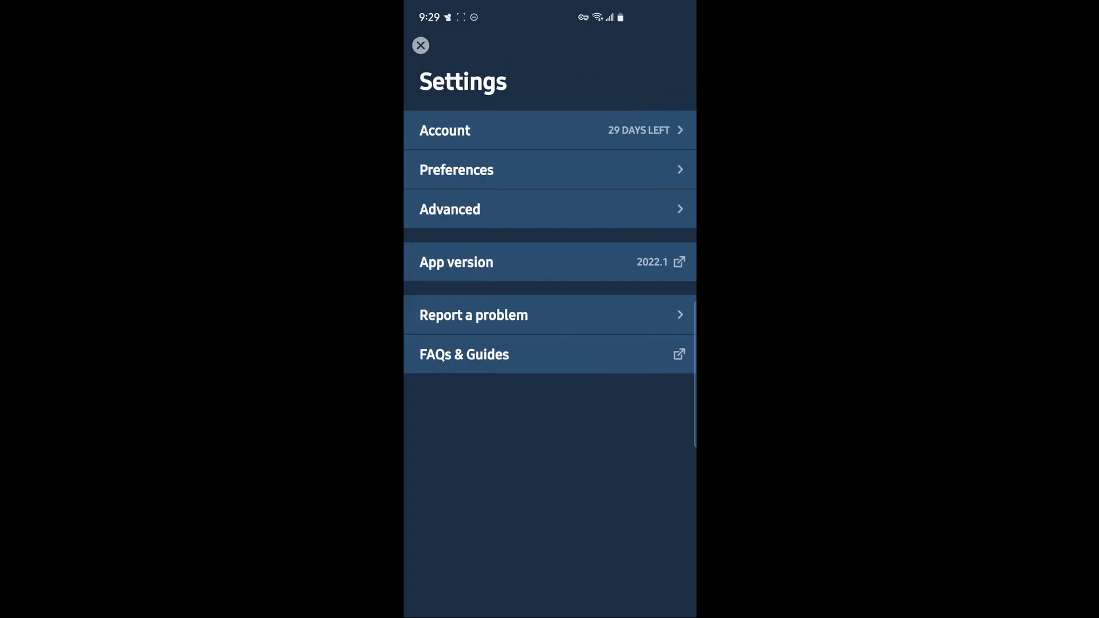
Review the Advanced options, then close Settings to the Toronto ca28-wireguard connection view.
{"action": "left_click", "coordinate": [450, 209]}
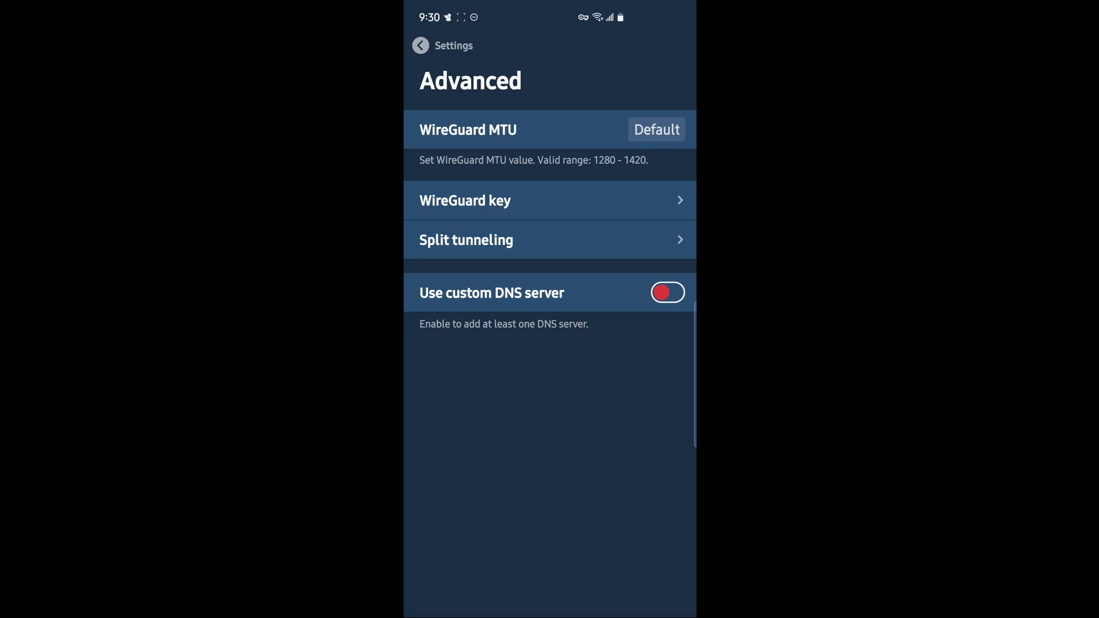
{"action": "left_click", "coordinate": [420, 45]}
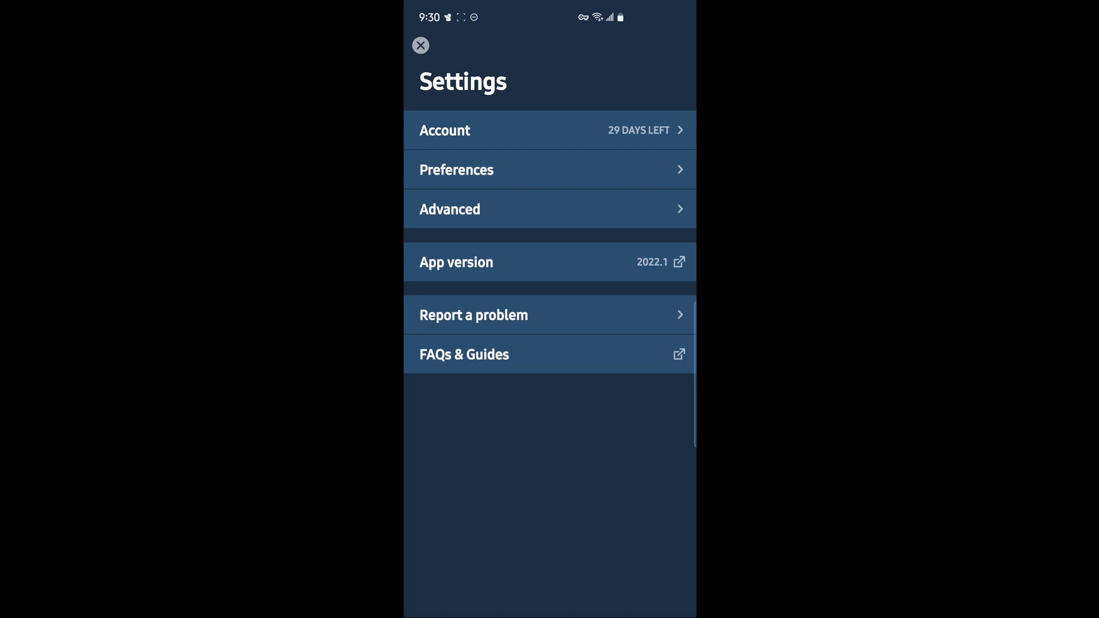
{"action": "key", "text": "Escape"}
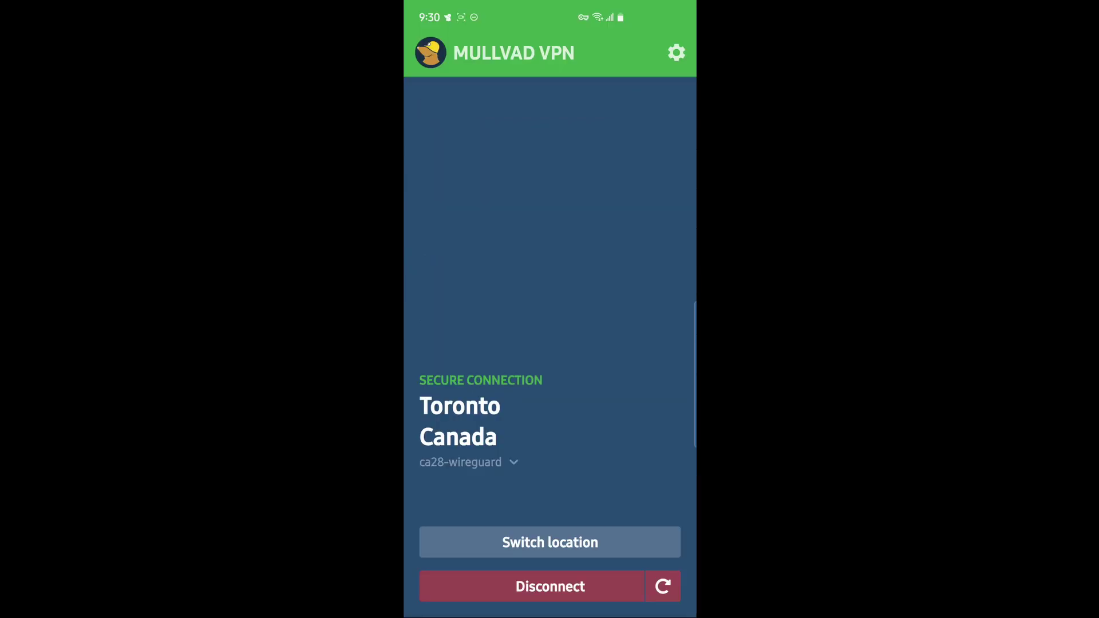